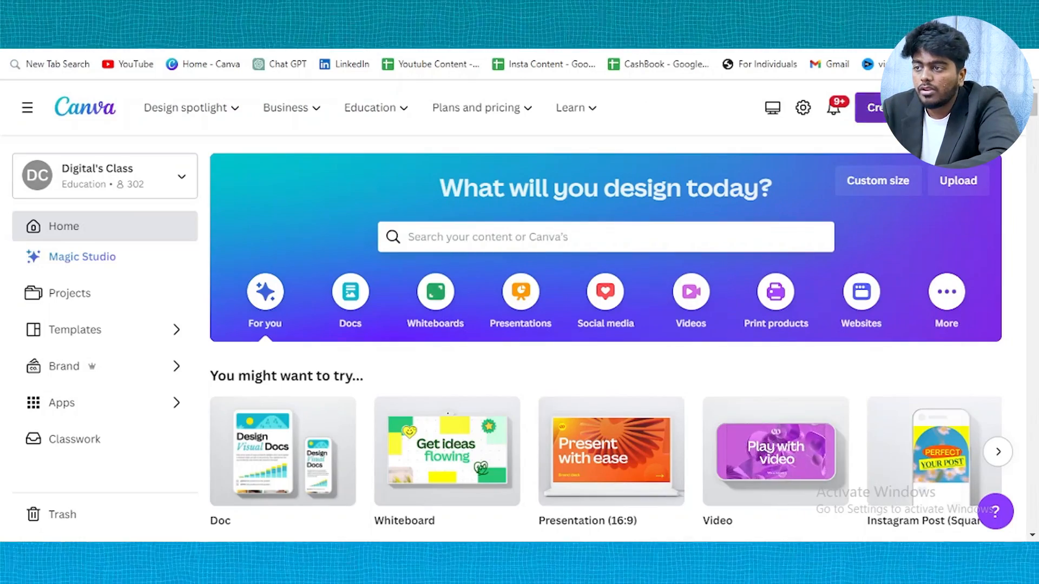
Create a LinkedIn Background Photo design from a 'LinkedIn' search and browse its banner templates
click(907, 108)
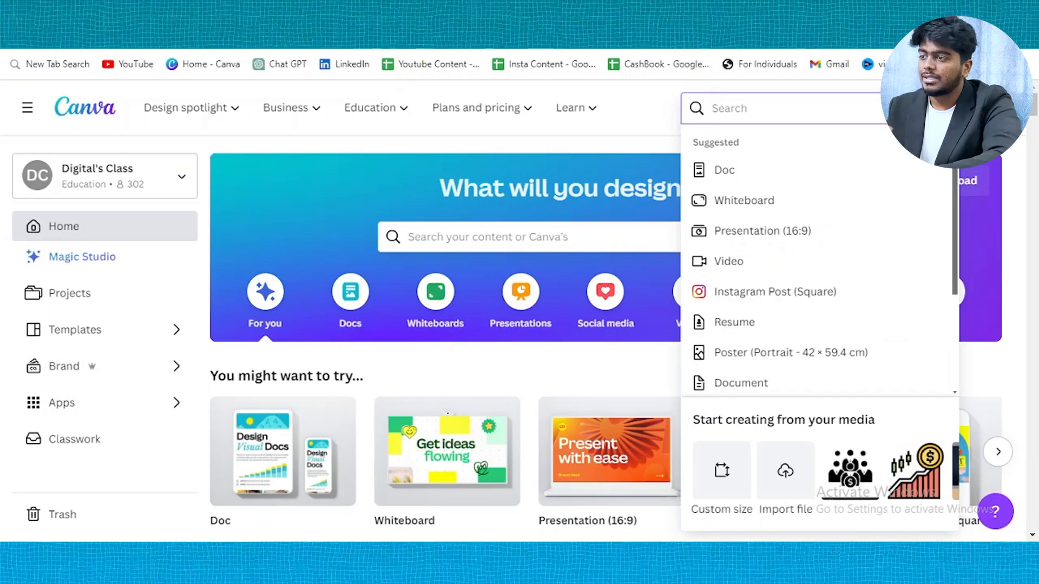
click(676, 115)
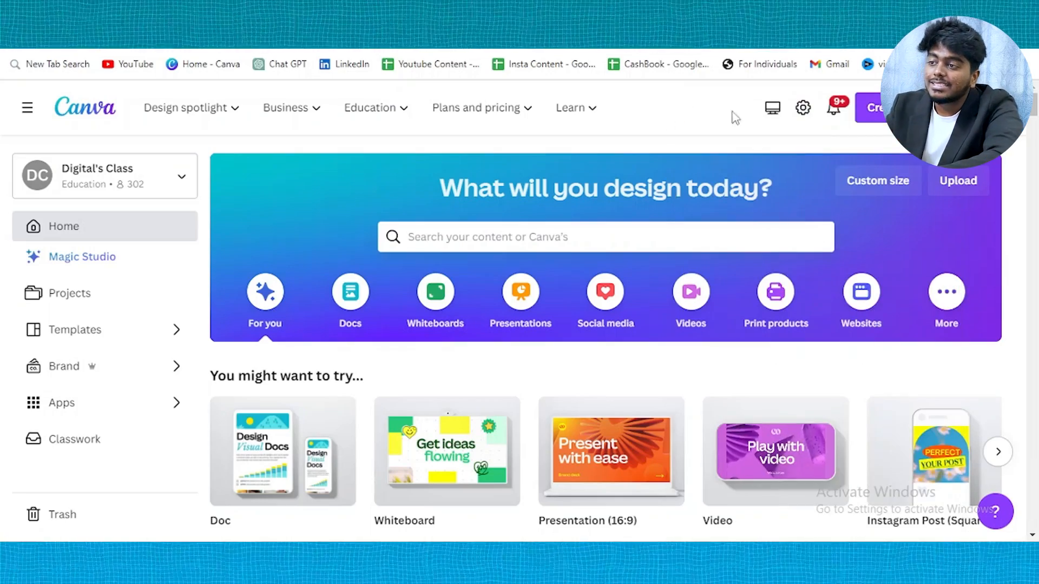
click(887, 108)
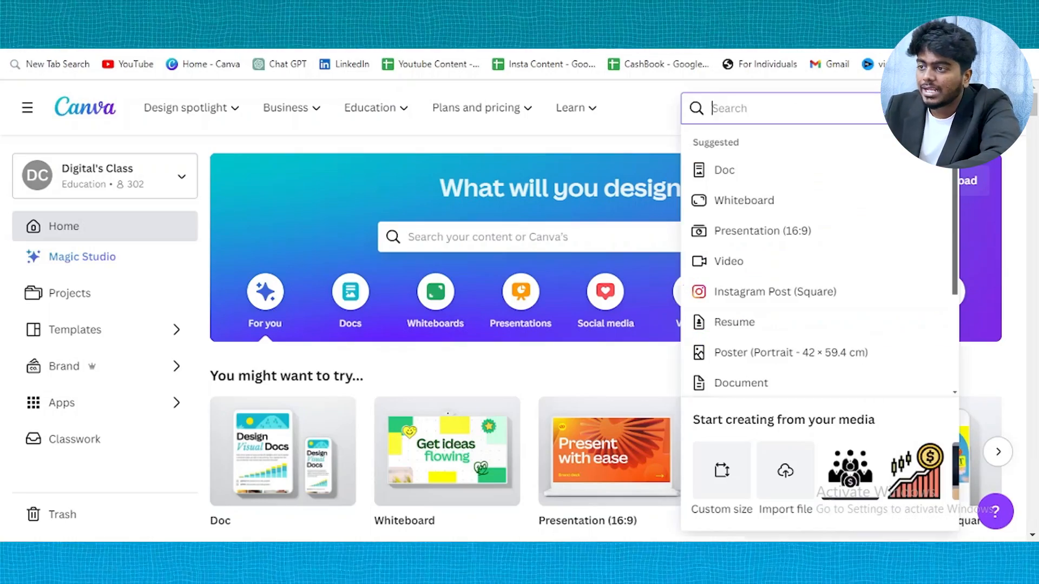
text(LinkedIn)
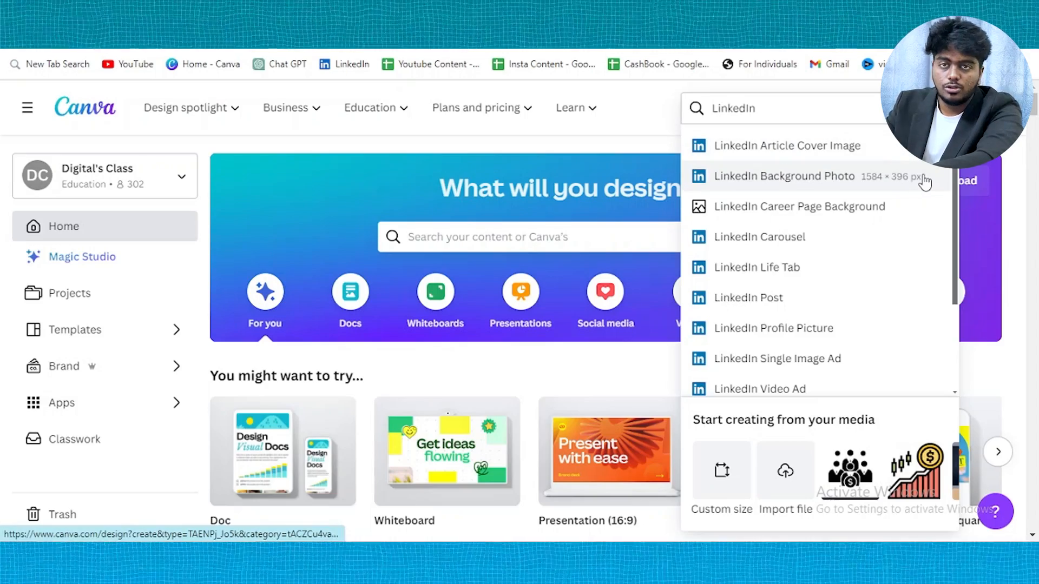
click(925, 182)
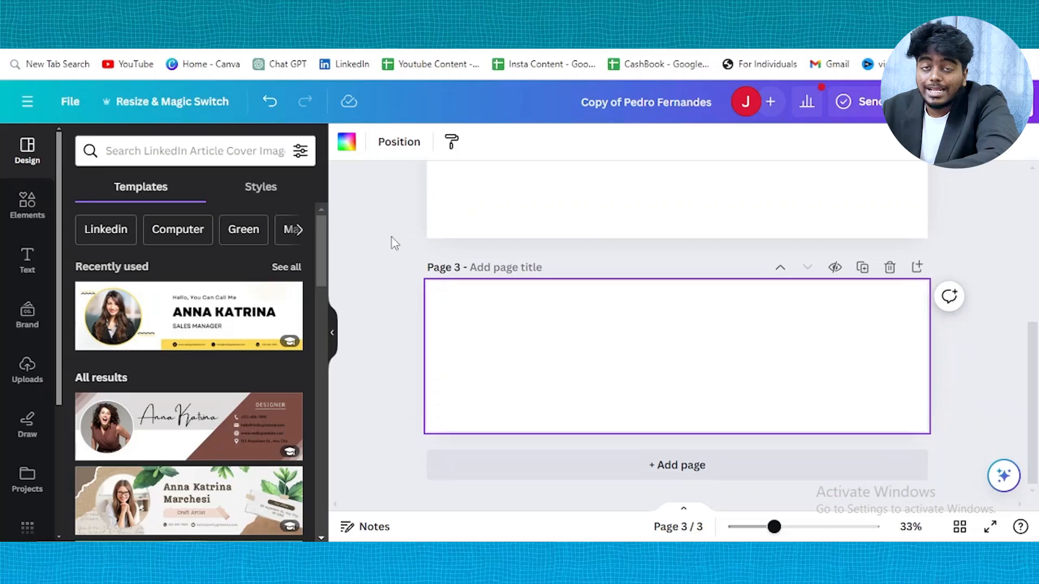
scroll(174, 387, down, 10)
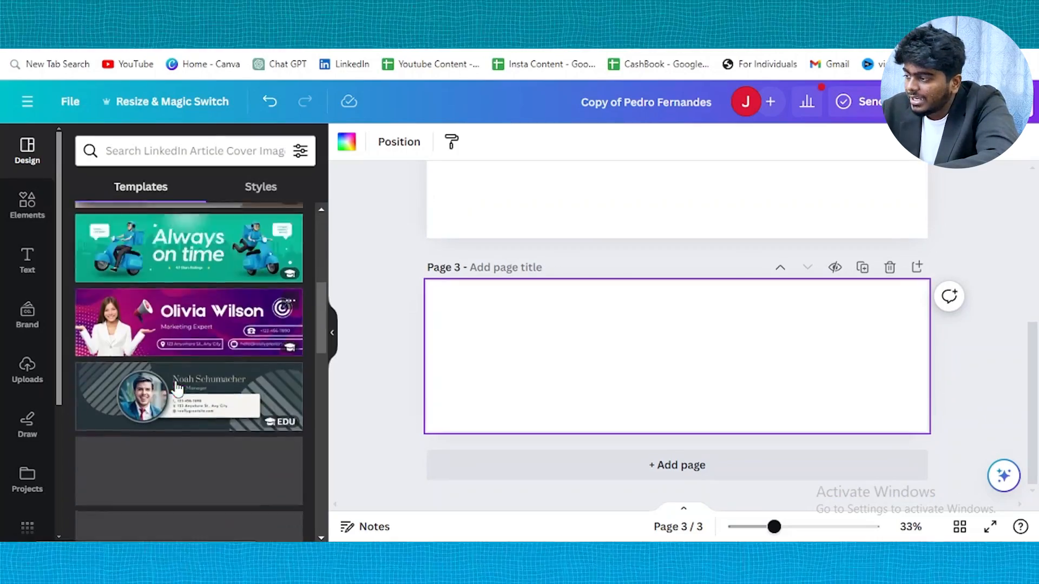
scroll(174, 388, up, 15)
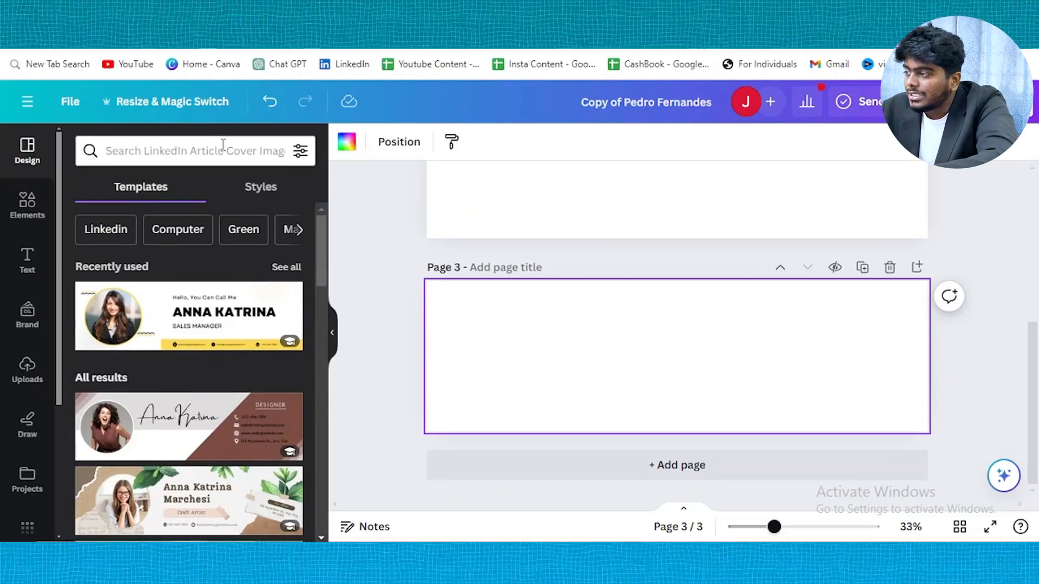
scroll(205, 325, down, 4)
scroll(204, 316, down, 3)
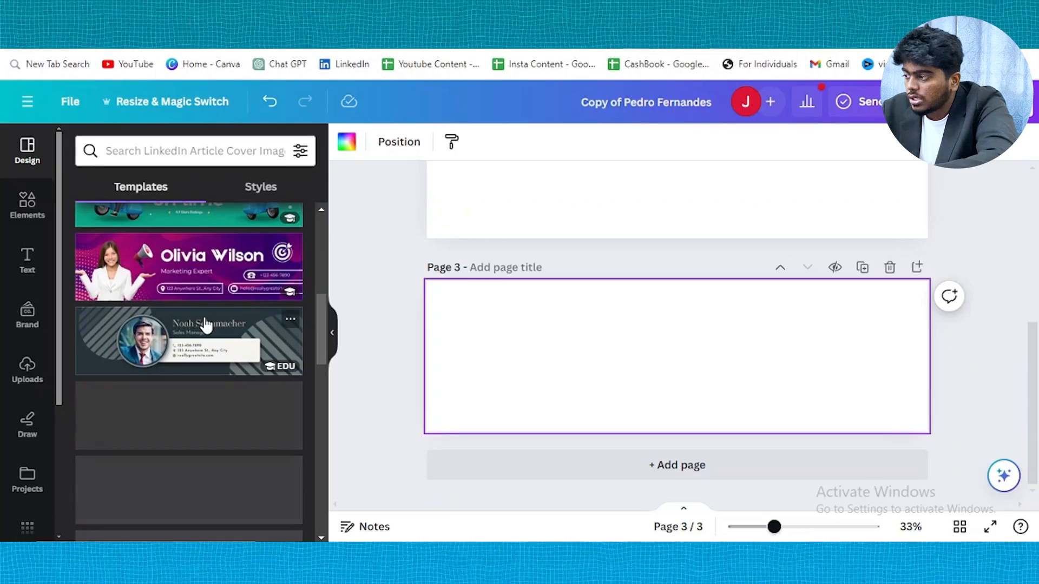
scroll(204, 325, down, 8)
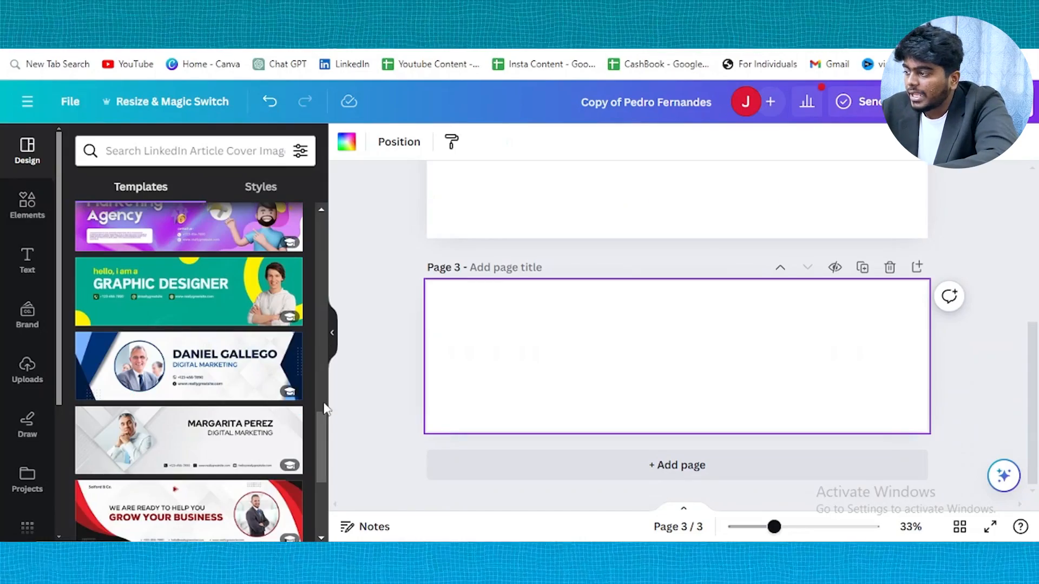
Apply the Blue Modern Company Profile template and delete its circular portrait photo
click(186, 385)
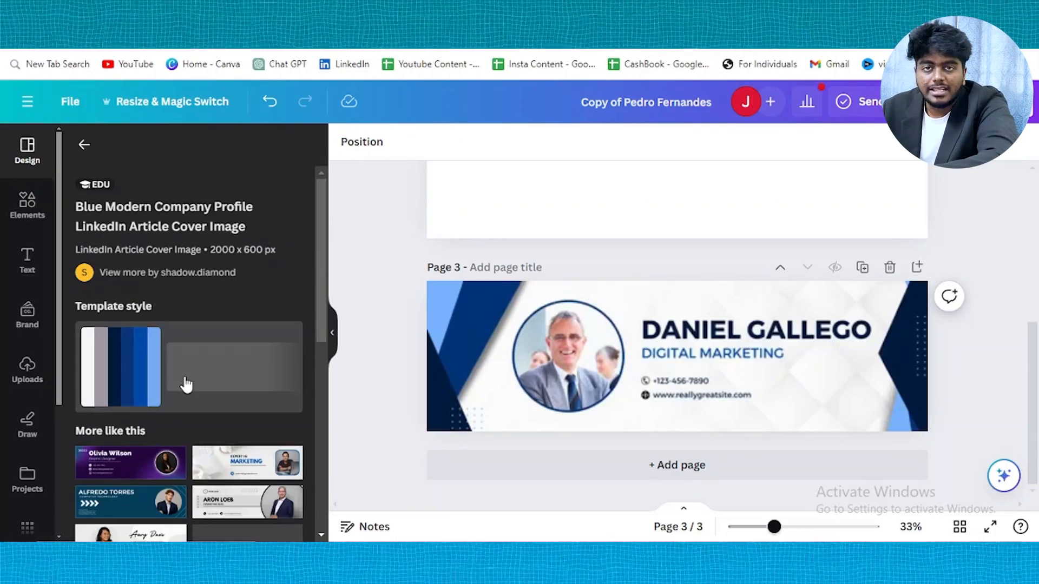
click(741, 294)
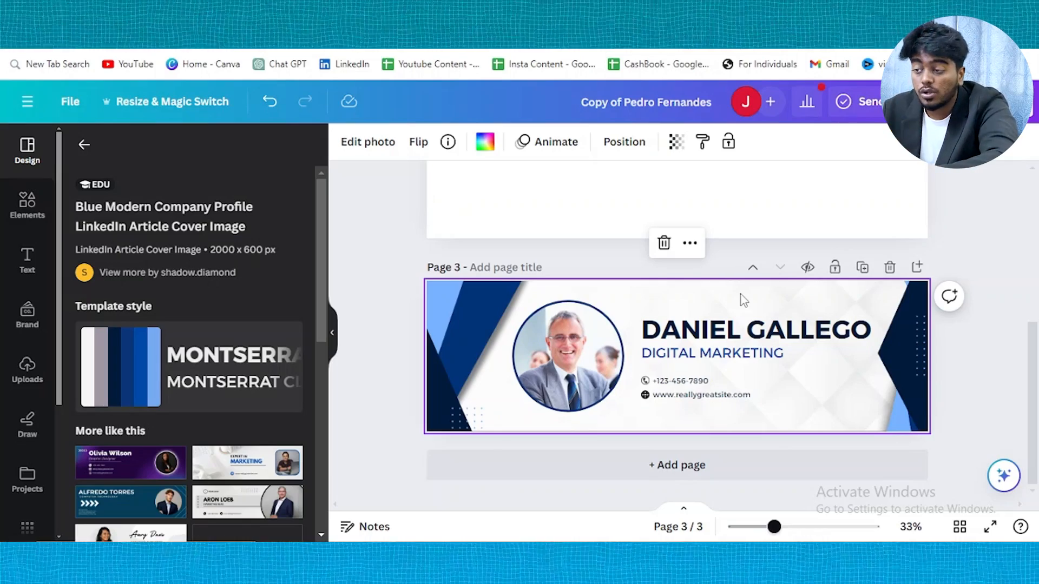
click(565, 370)
key(Delete)
key(Delete)
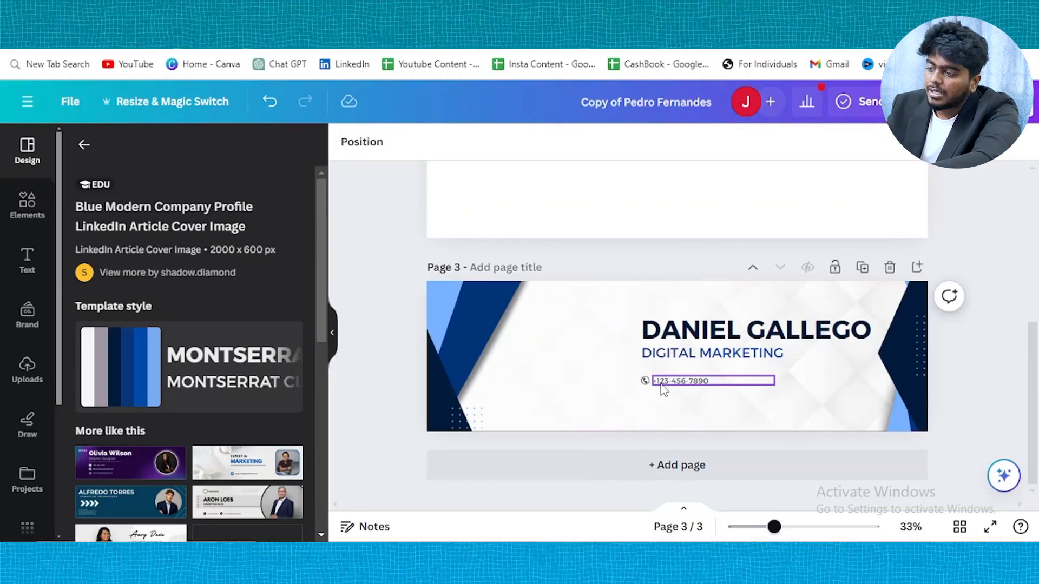
Delete the phone and contact lines and shift the name and title text up-left
click(661, 381)
key(Delete)
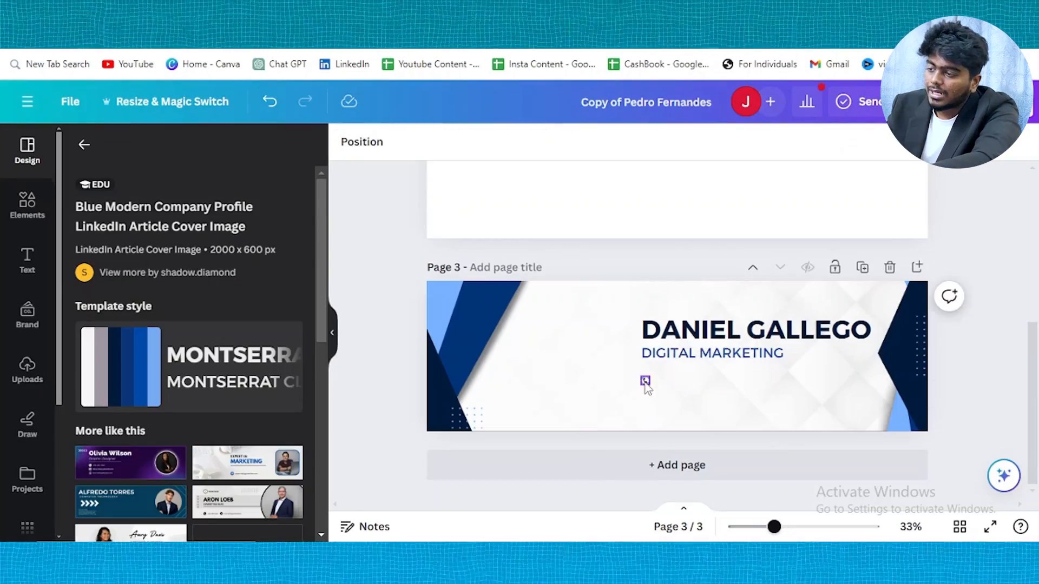
click(644, 380)
key(Delete)
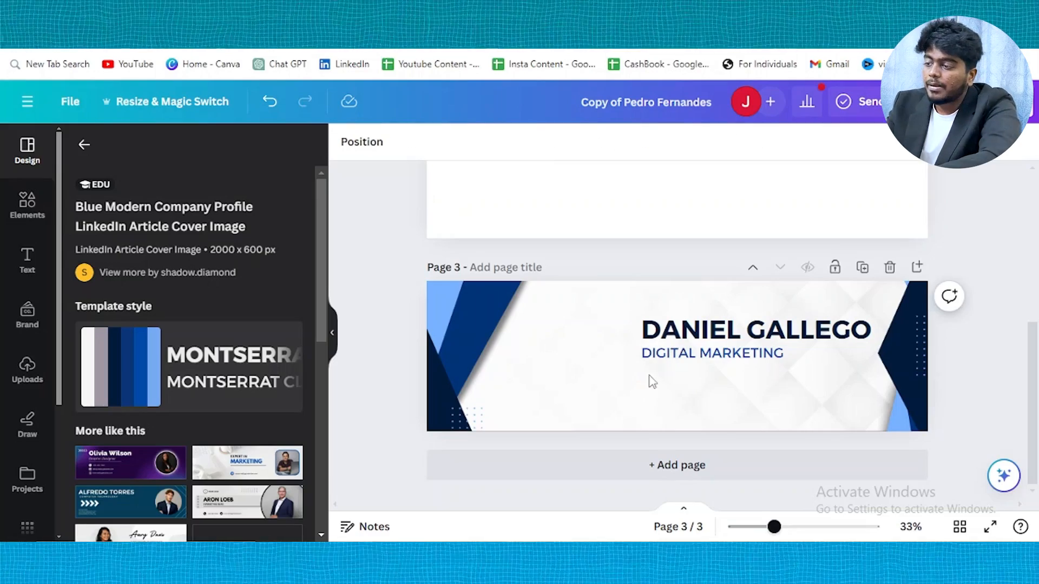
drag(715, 341, 661, 324)
Replace the name heading's text with 'DATA ANALYST'
double_click(661, 323)
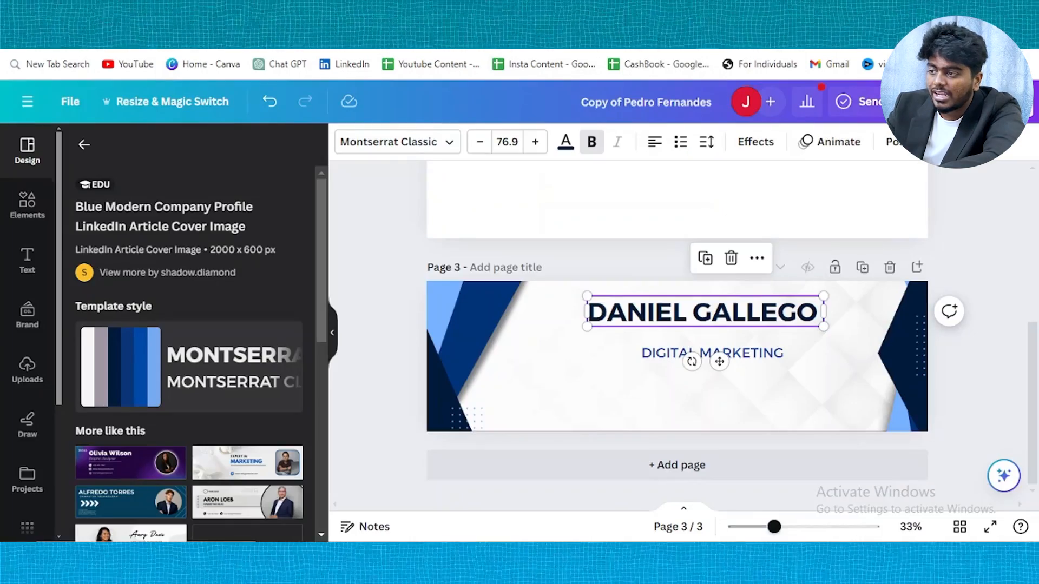
double_click(739, 304)
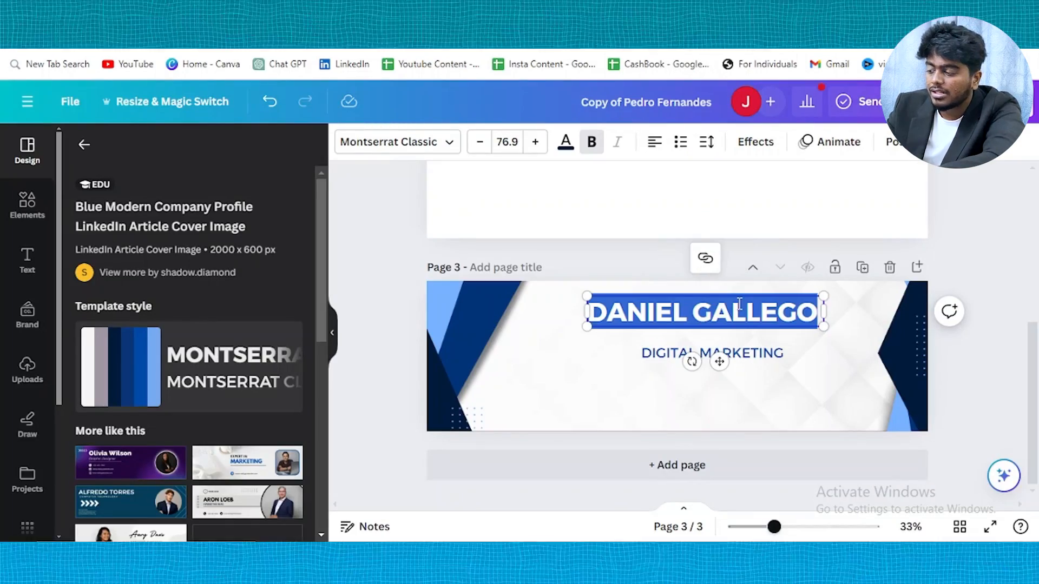
text(DATA ANALYS)
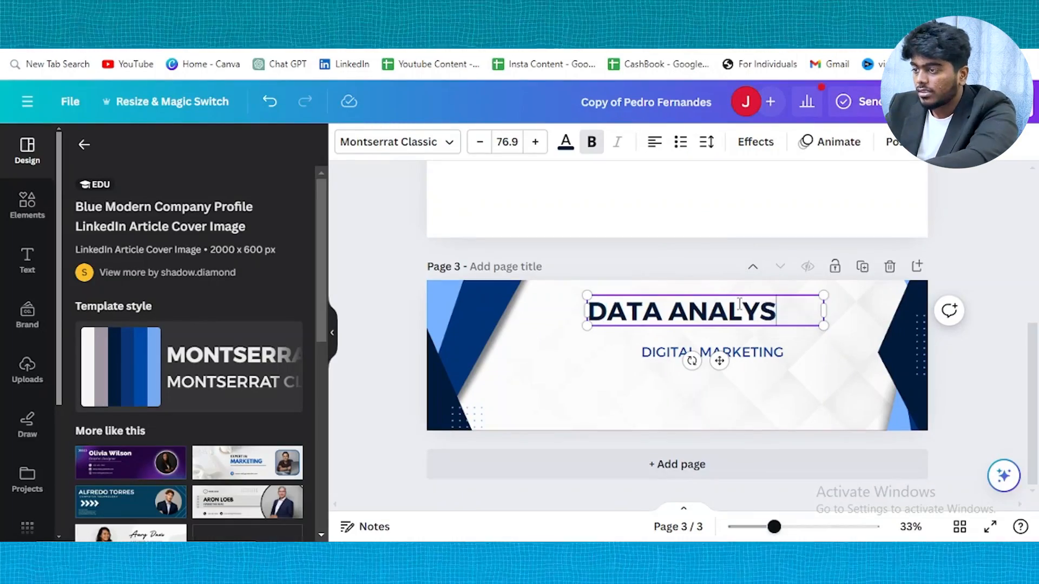
text(T)
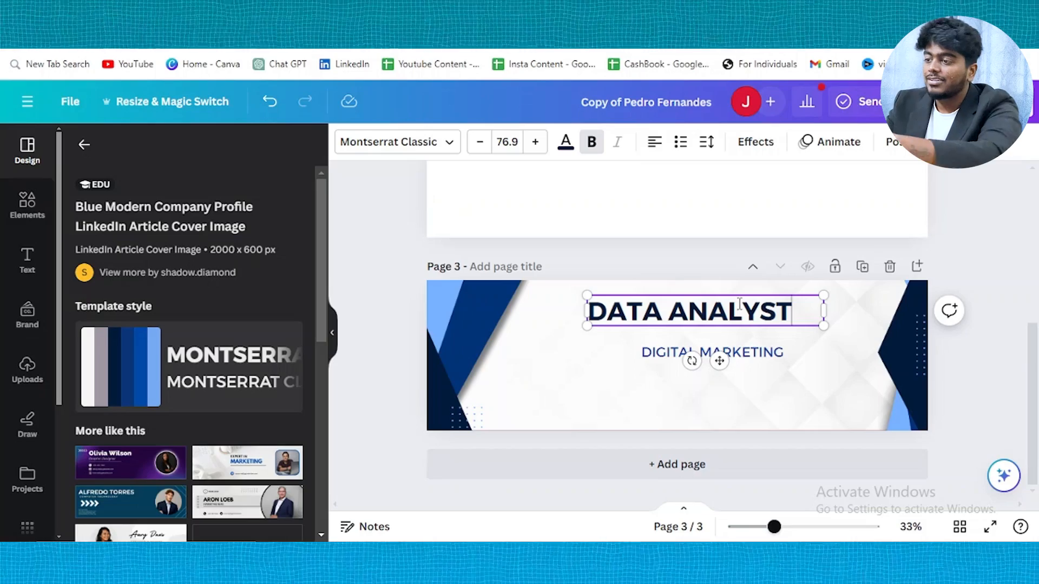
click(974, 270)
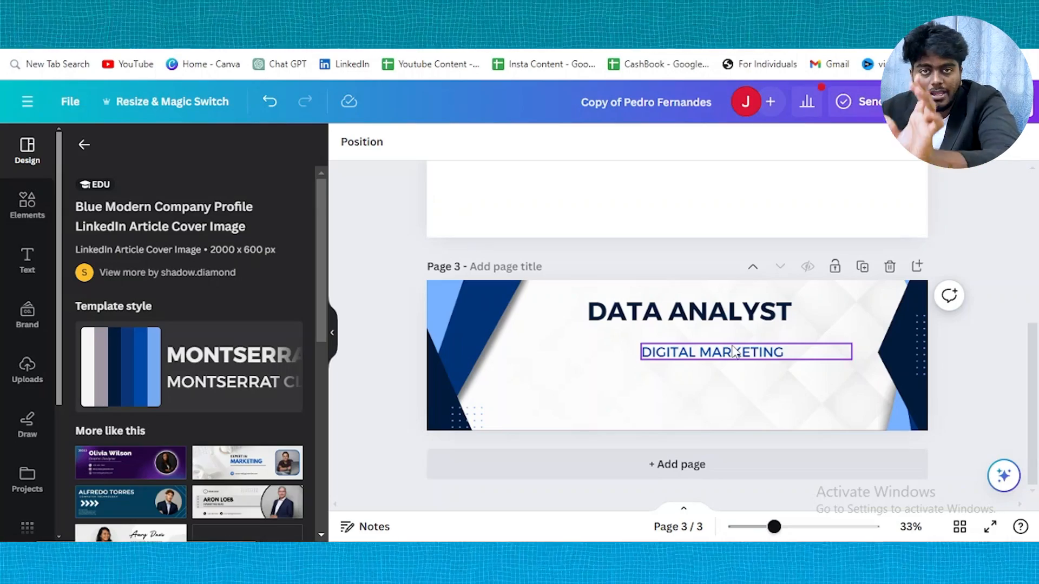
scroll(734, 352, up, 1)
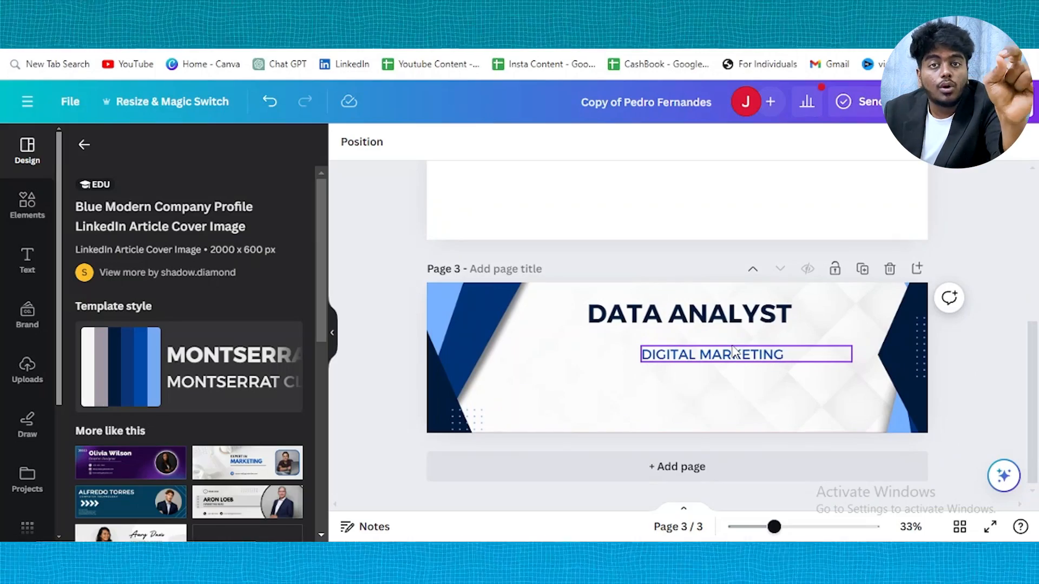
Paste the SQL, Power BI, Tableau, Python, R, Excel skills sentence as a widened two-line subtitle under the heading
click(734, 352)
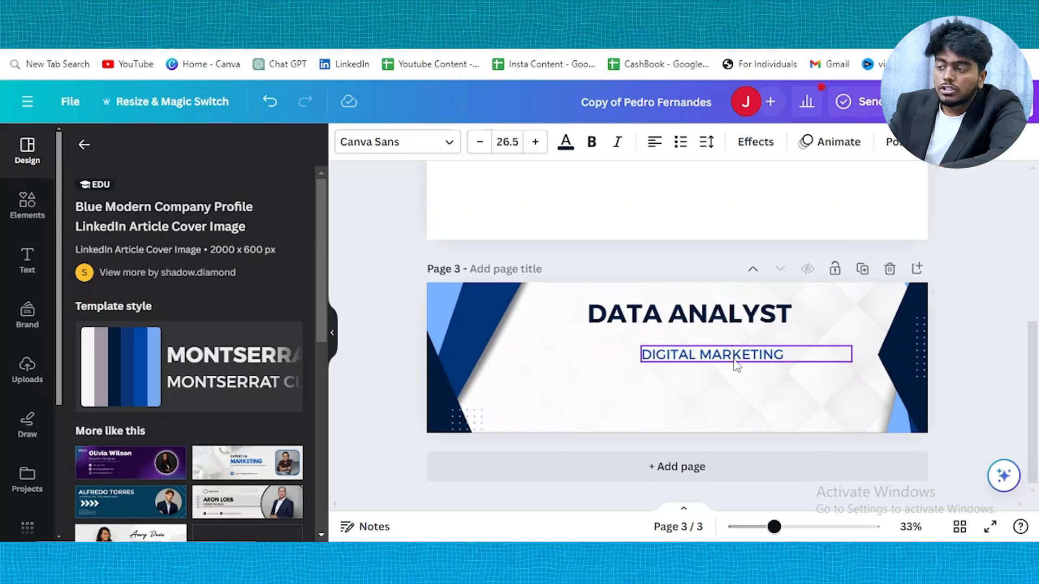
click(734, 354)
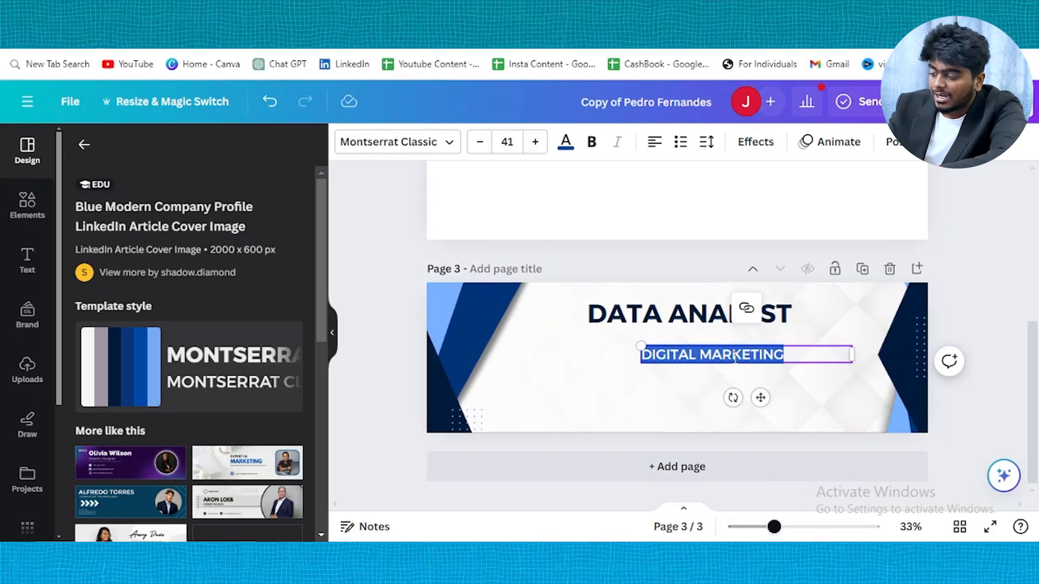
text(DATA ANALYTICS ENTHUSIAST WITH PROFICIENCY IN SQL, POWER BI, TABLEAU, PYTHON, R, AND ADVANCED EXCEL)
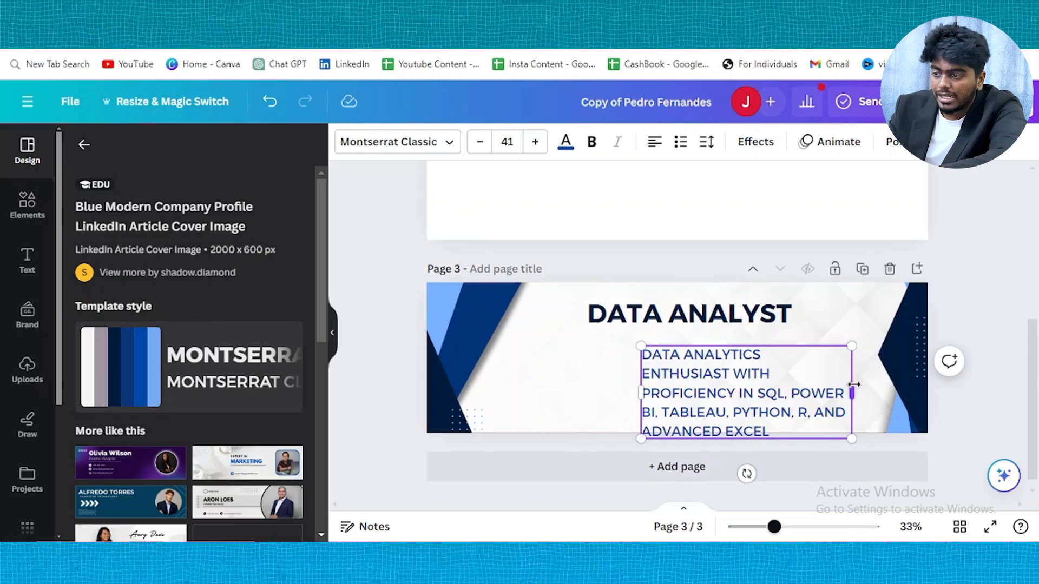
drag(854, 384, 1002, 327)
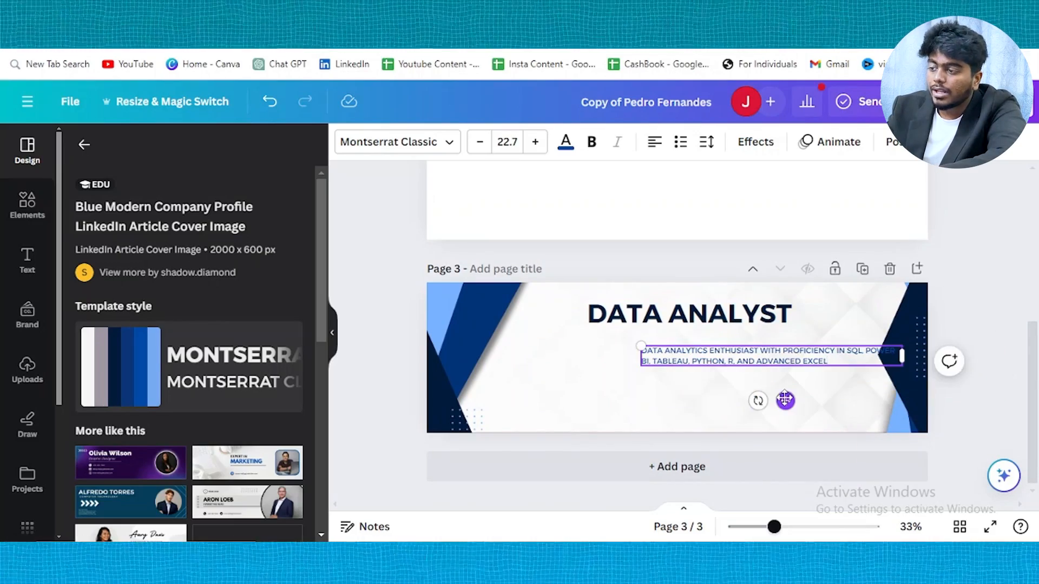
drag(784, 400, 733, 385)
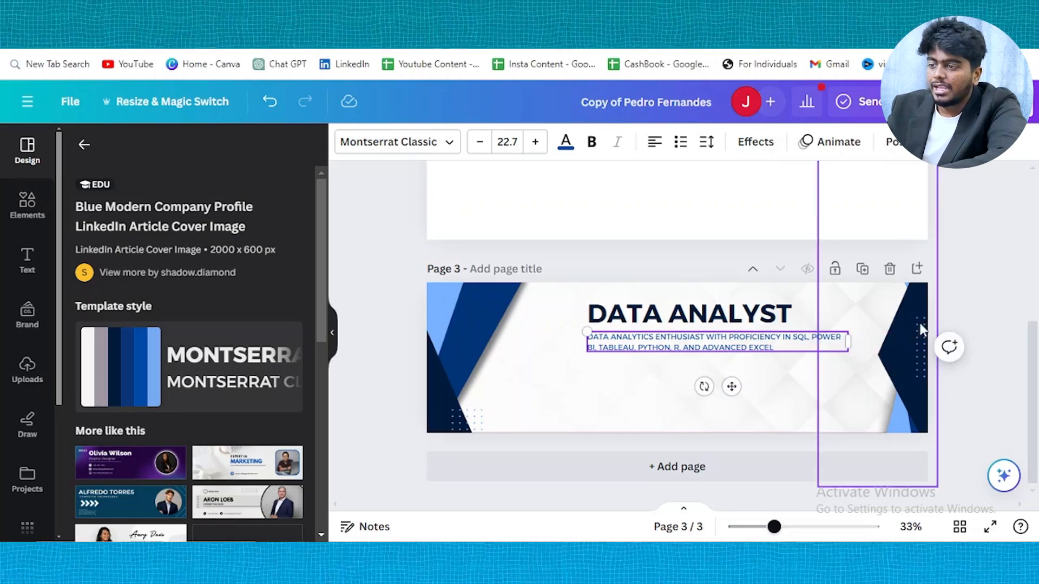
click(974, 319)
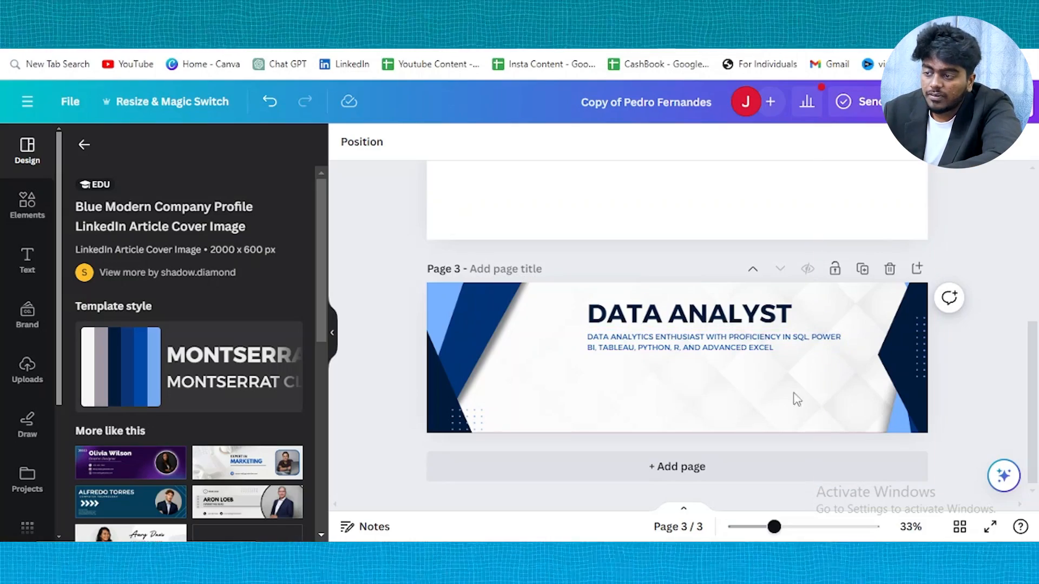
Add the SQL document graphic from Elements and shrink it to about 144 by 161
click(12, 201)
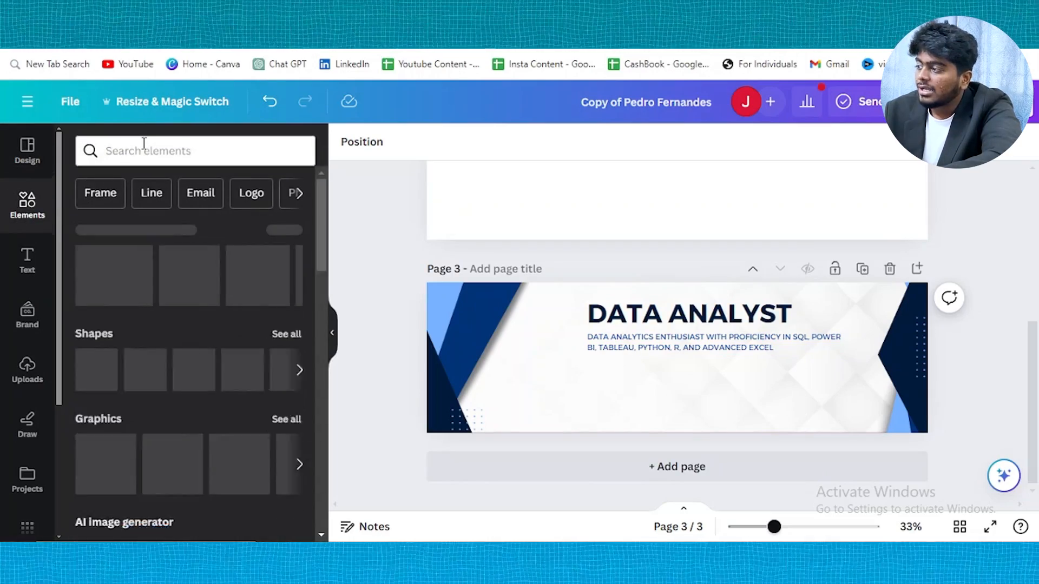
click(144, 143)
text(SQL)
key(Return)
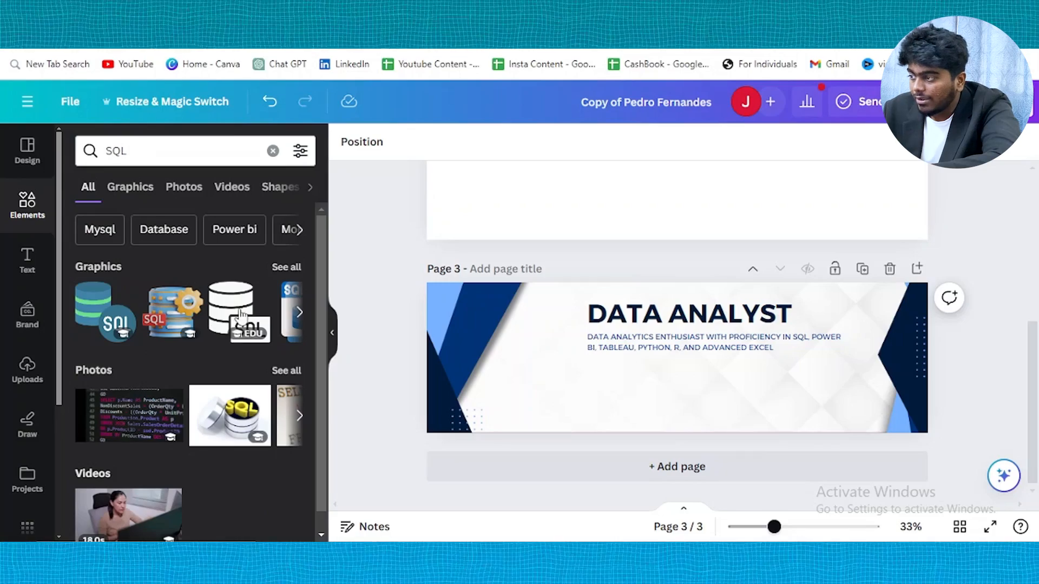
click(299, 312)
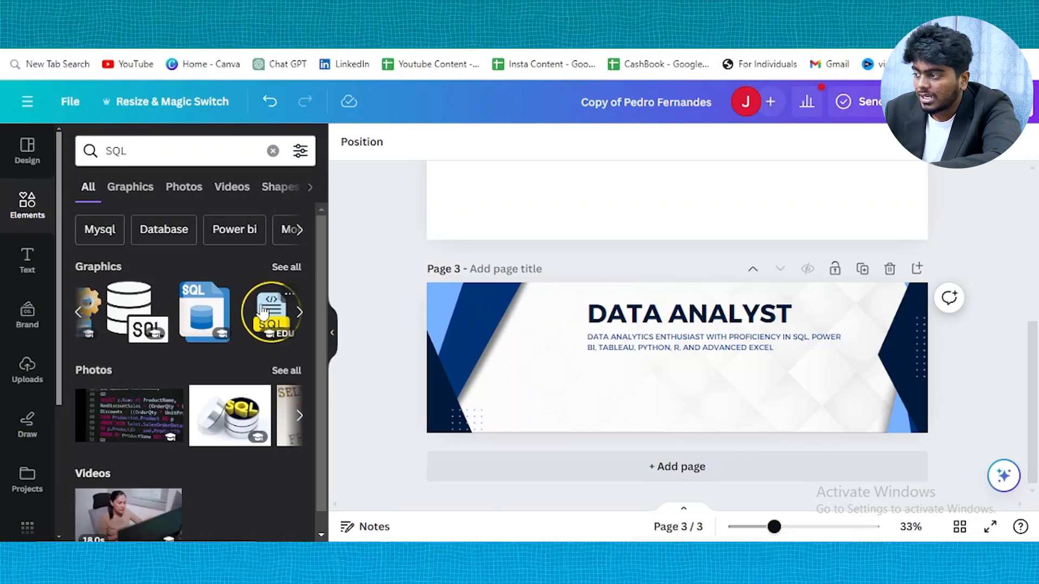
click(299, 312)
click(299, 312)
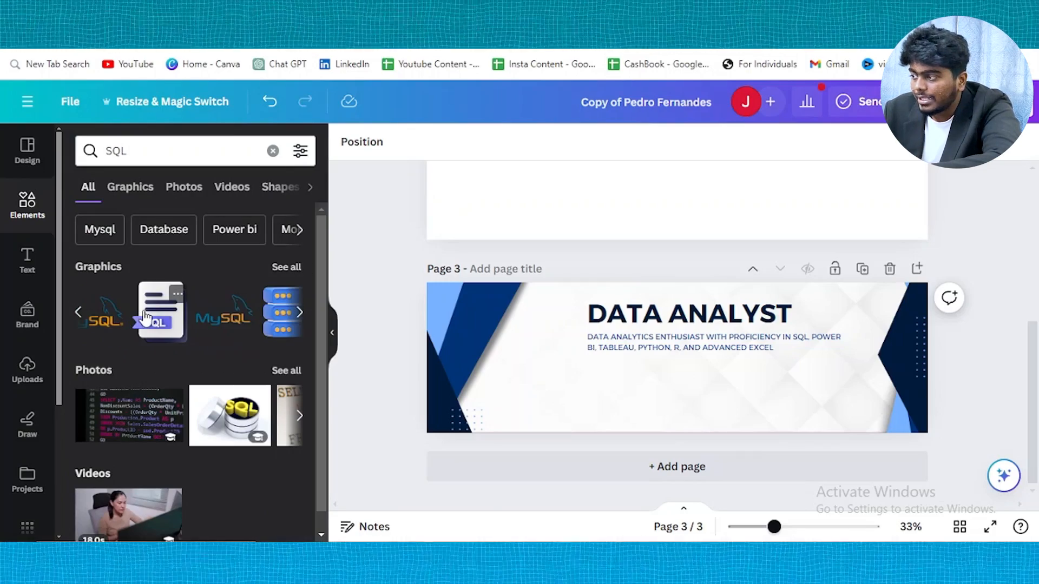
click(146, 318)
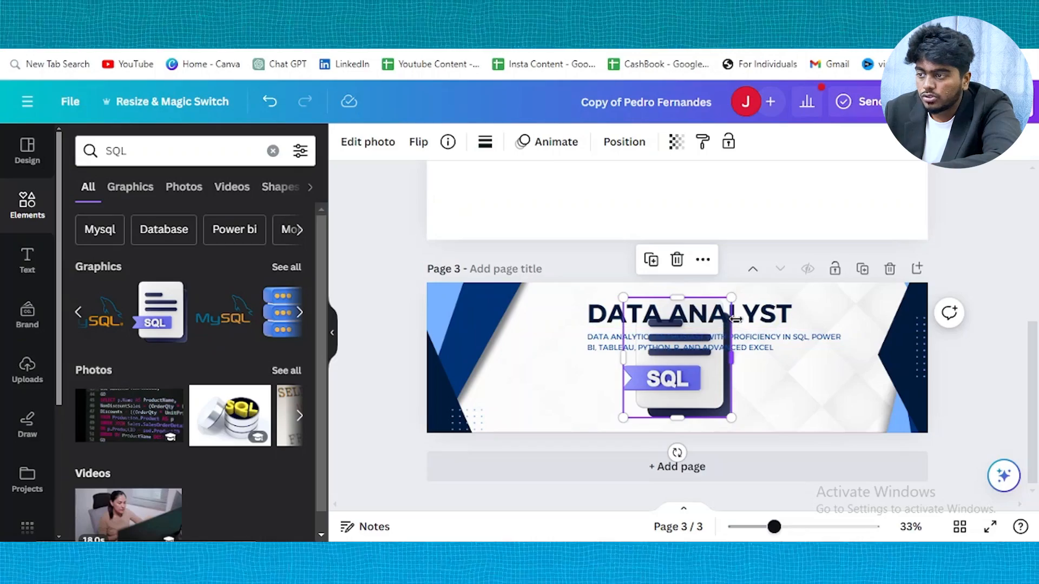
drag(731, 298, 670, 383)
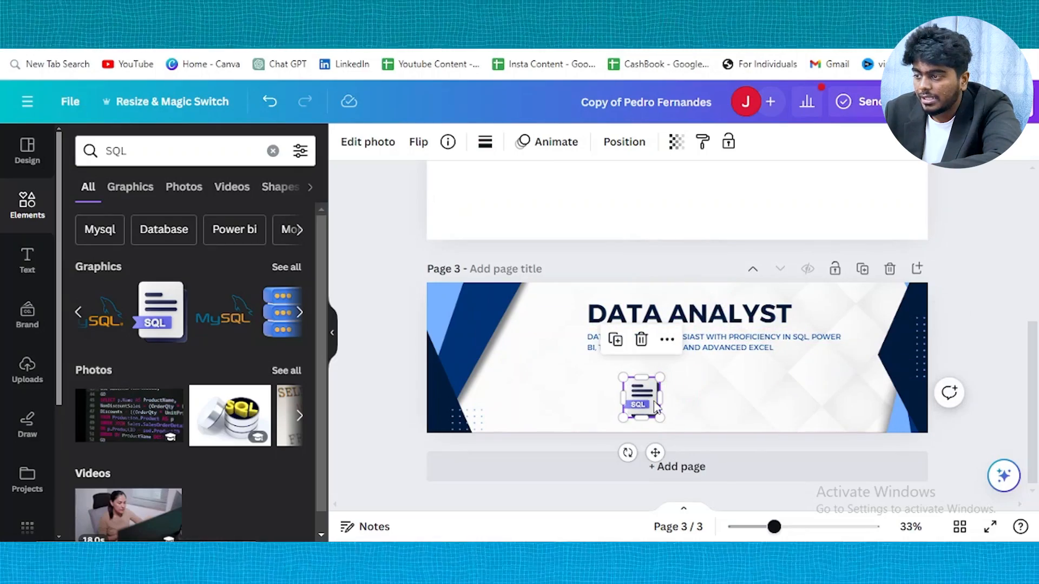
click(790, 370)
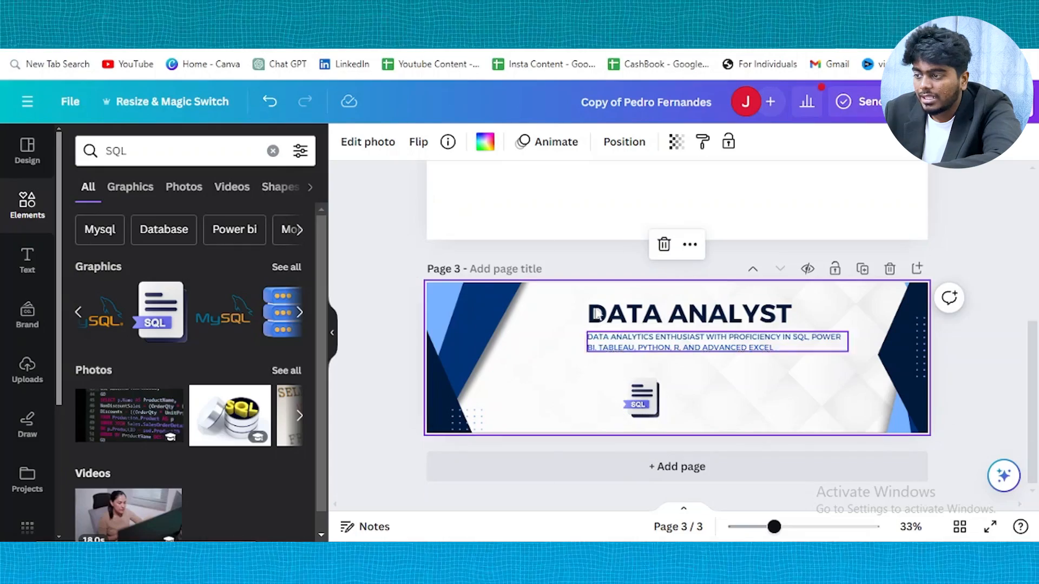
Search the graphics for Power BI and browse the results
click(203, 143)
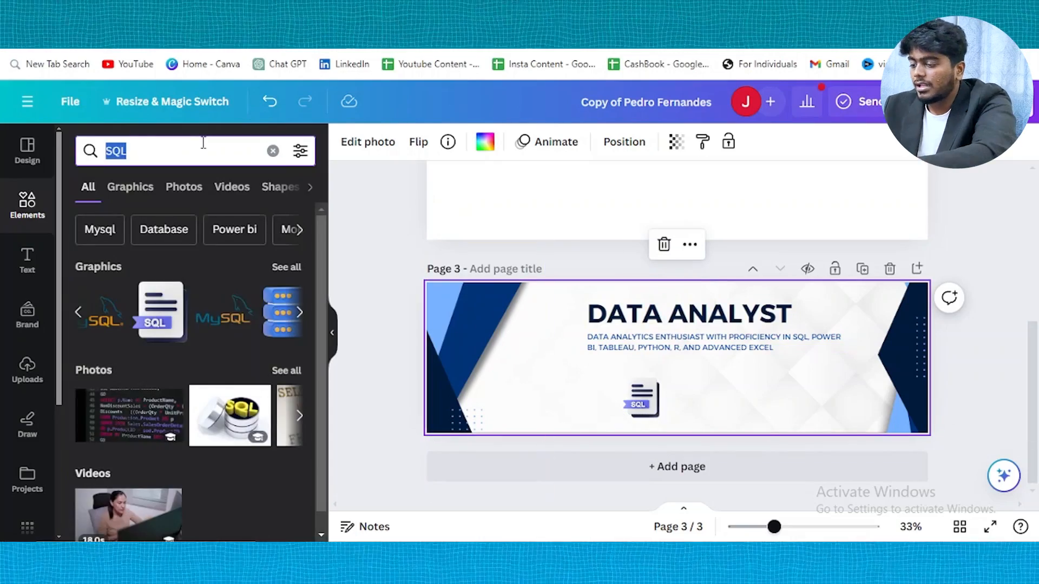
text(POWER)
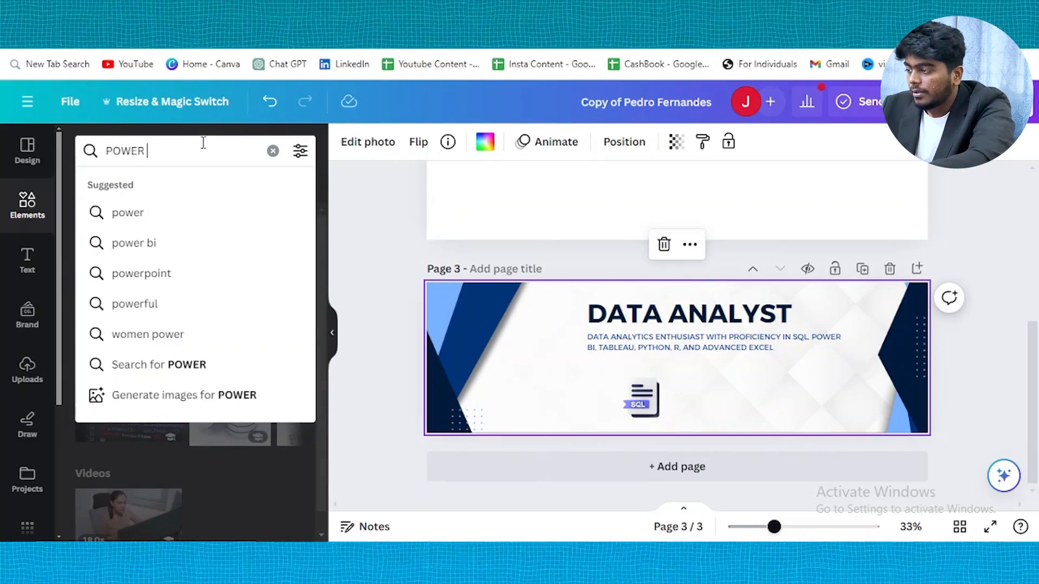
click(162, 250)
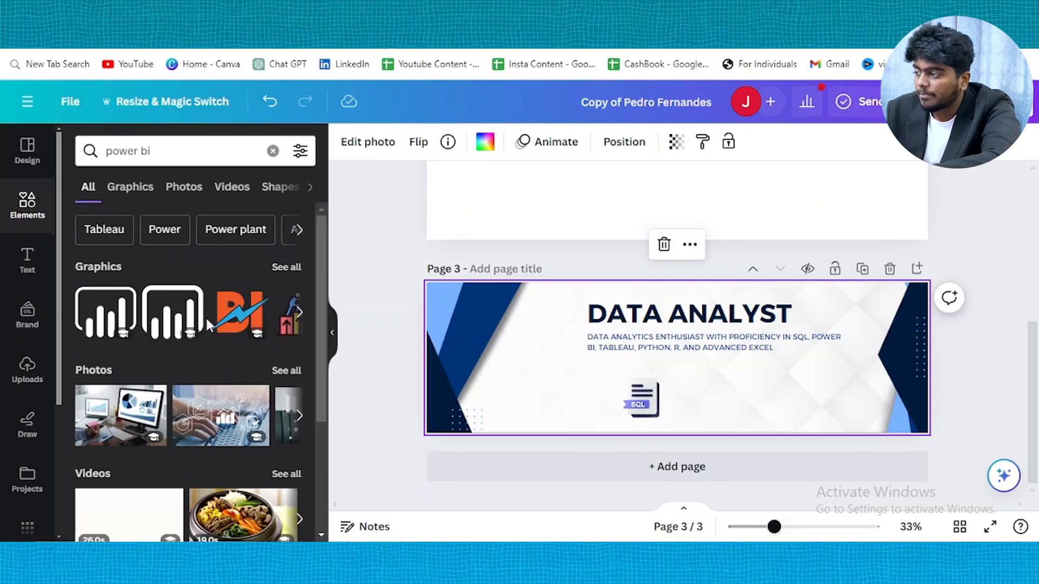
scroll(206, 319, right, 5)
scroll(208, 325, right, 5)
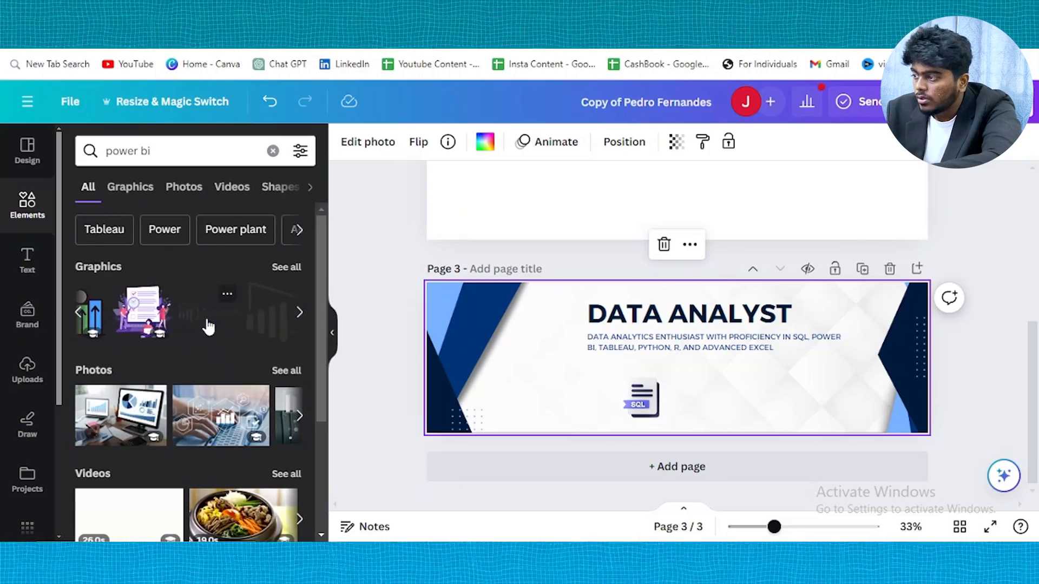
scroll(208, 326, right, 2)
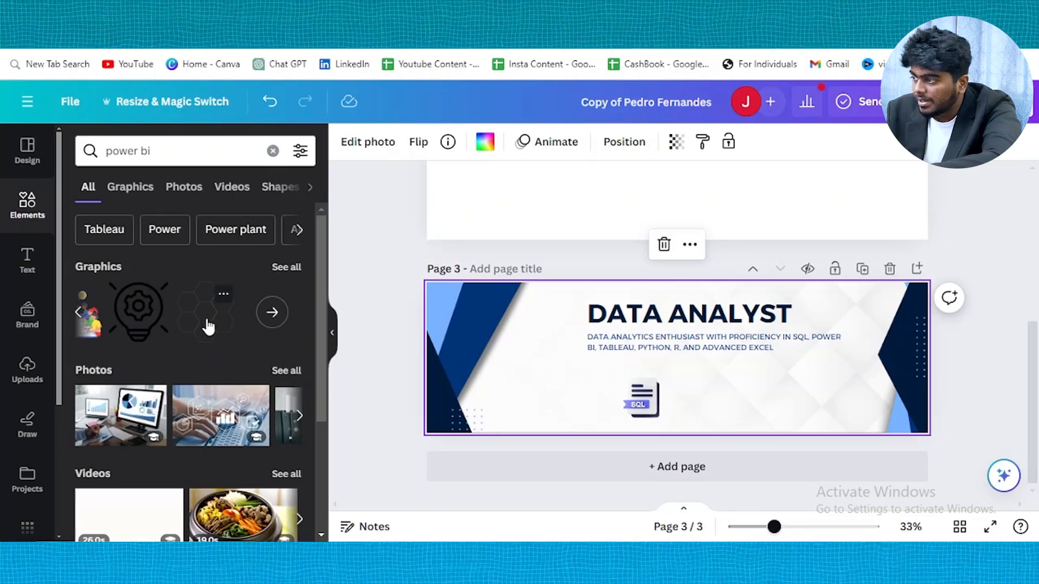
Add a Python logo, shrunk and placed beside the SQL icon
triple_click(219, 159)
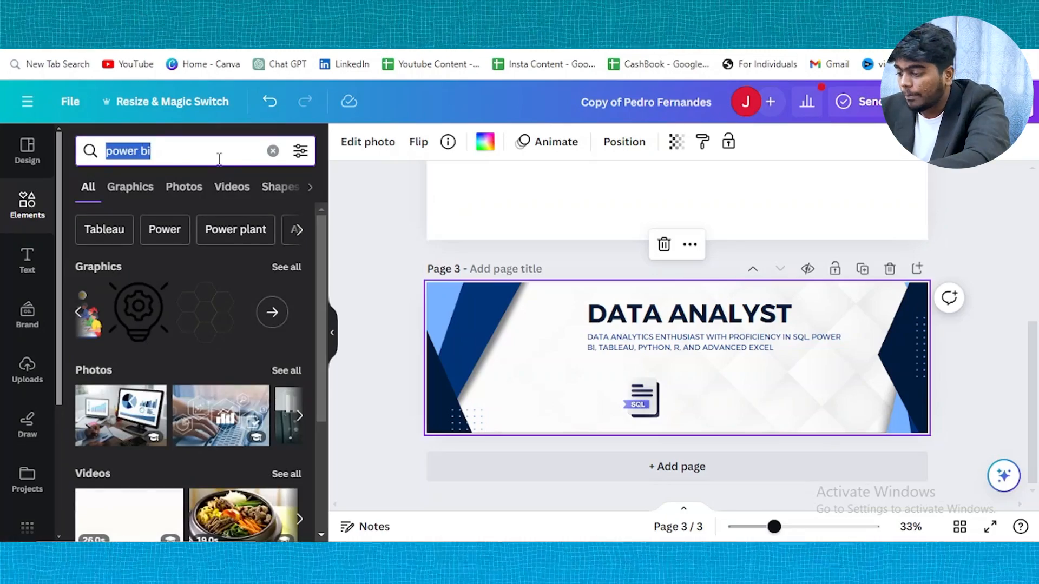
text(Python)
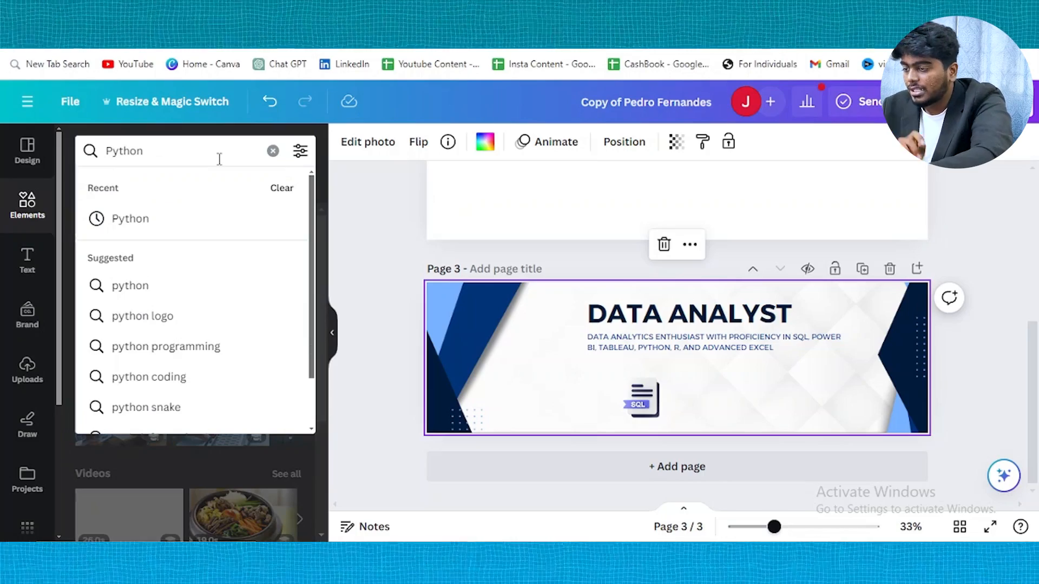
key(Return)
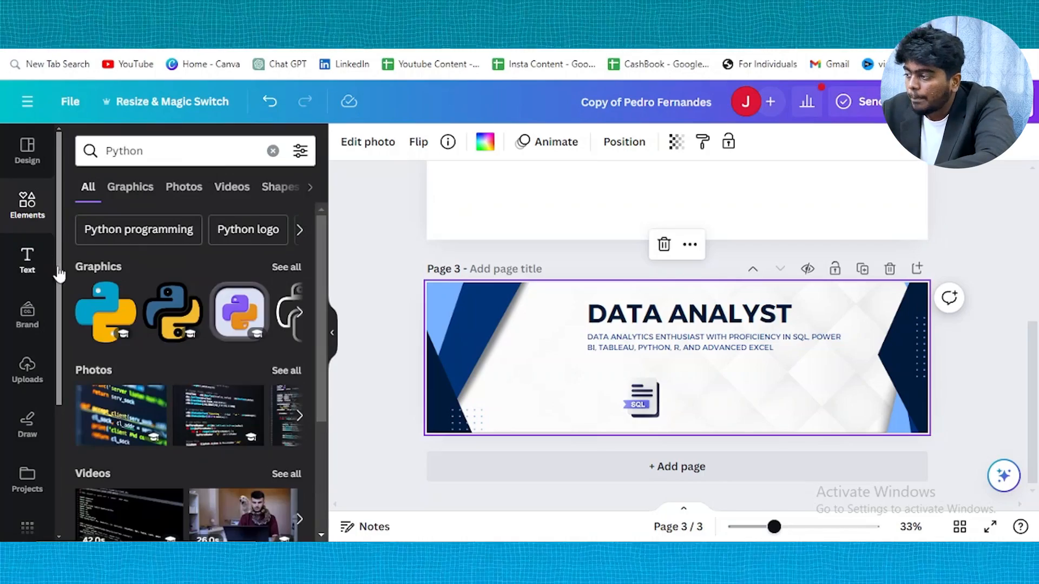
scroll(195, 332, right, 5)
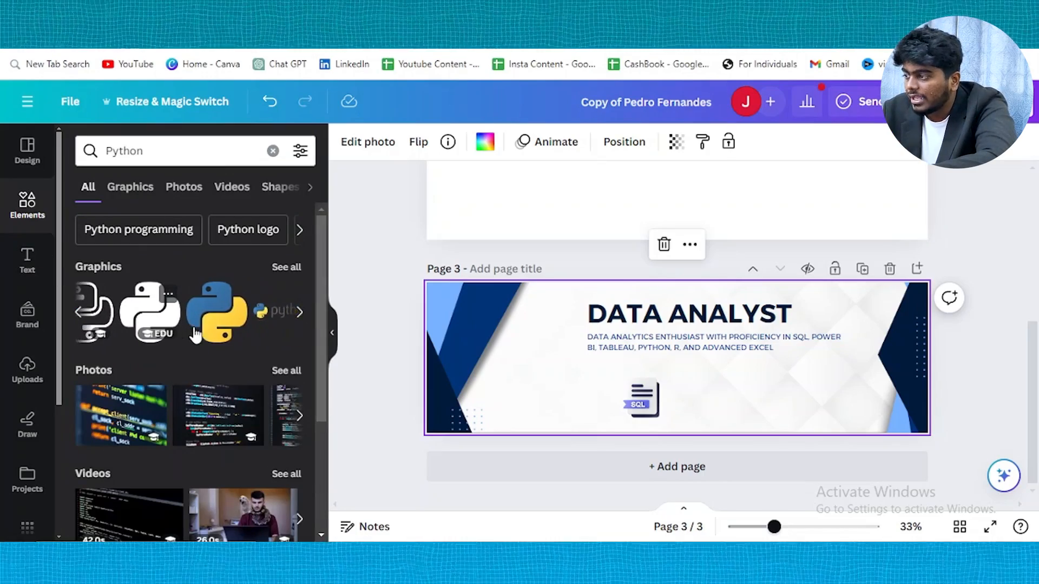
click(216, 326)
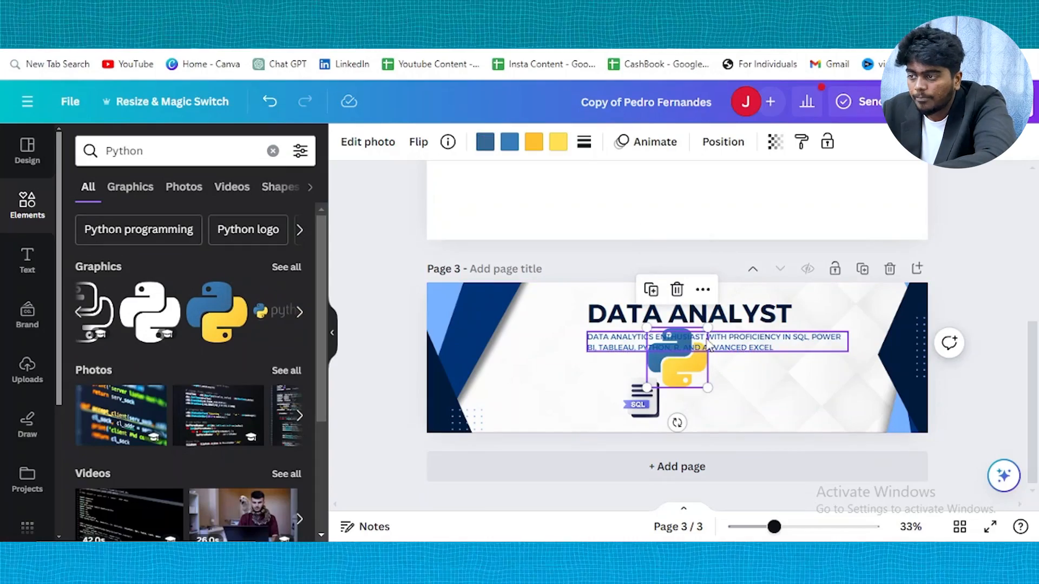
drag(712, 323, 705, 379)
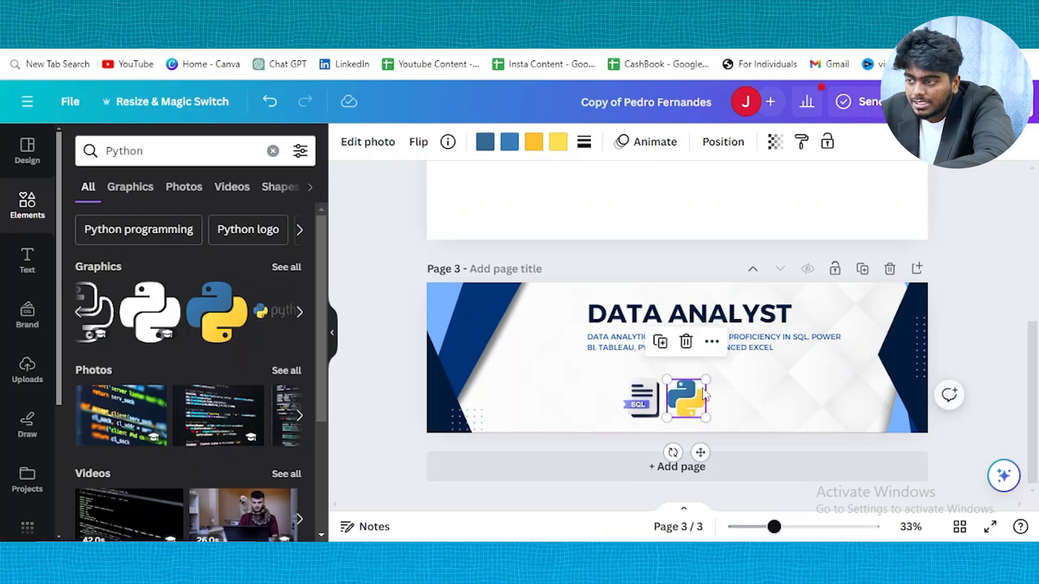
click(654, 399)
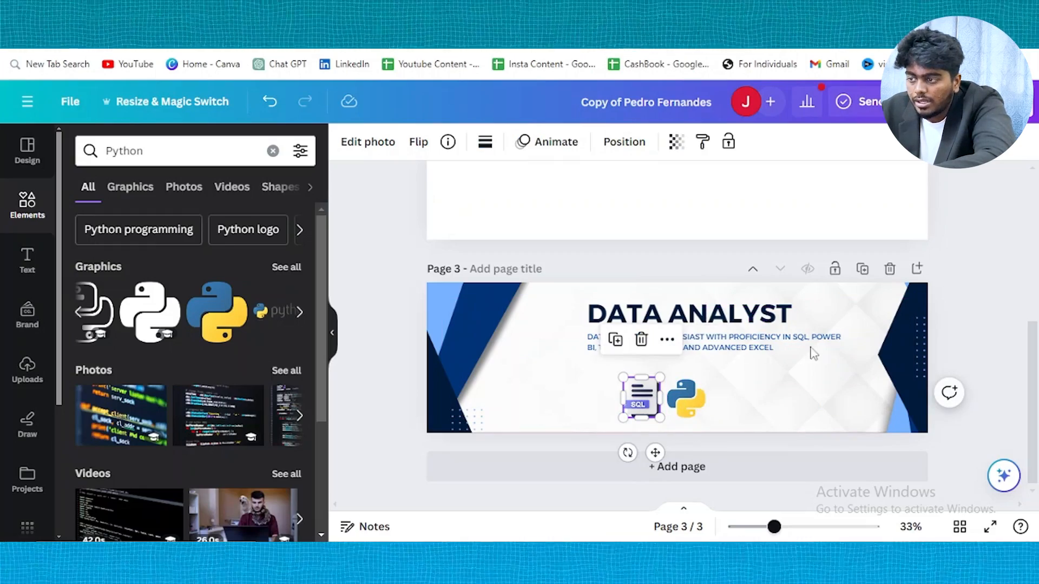
click(971, 321)
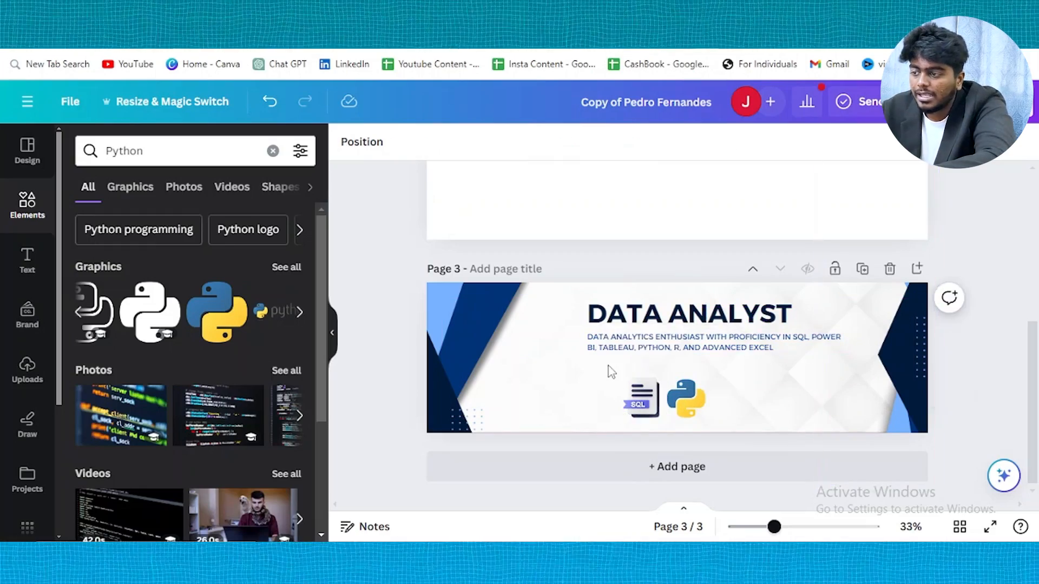
Add the green XLS Excel graphic right of the Python logo, shrunk to match
click(180, 161)
double_click(180, 162)
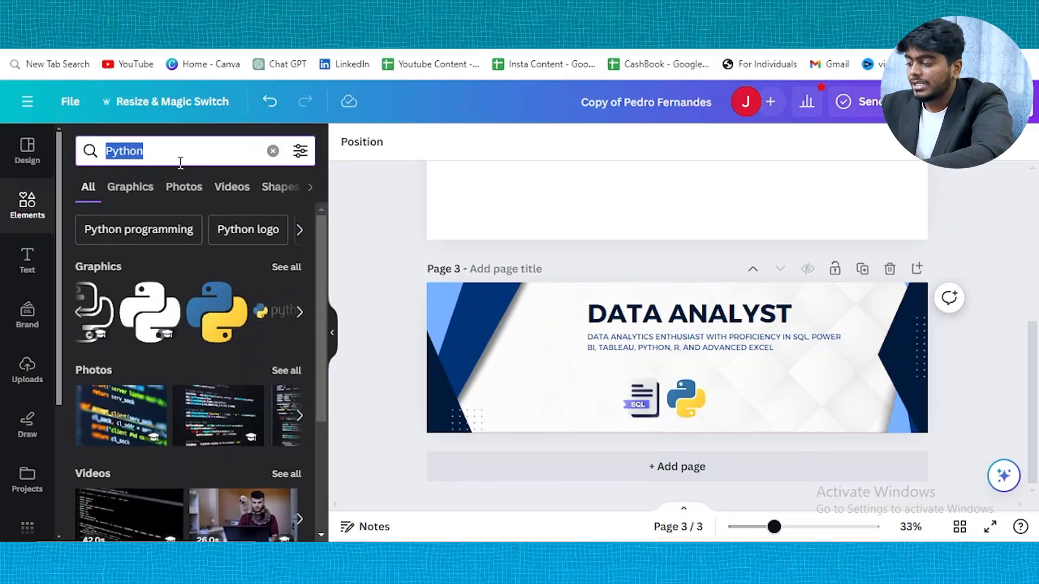
text(Excel)
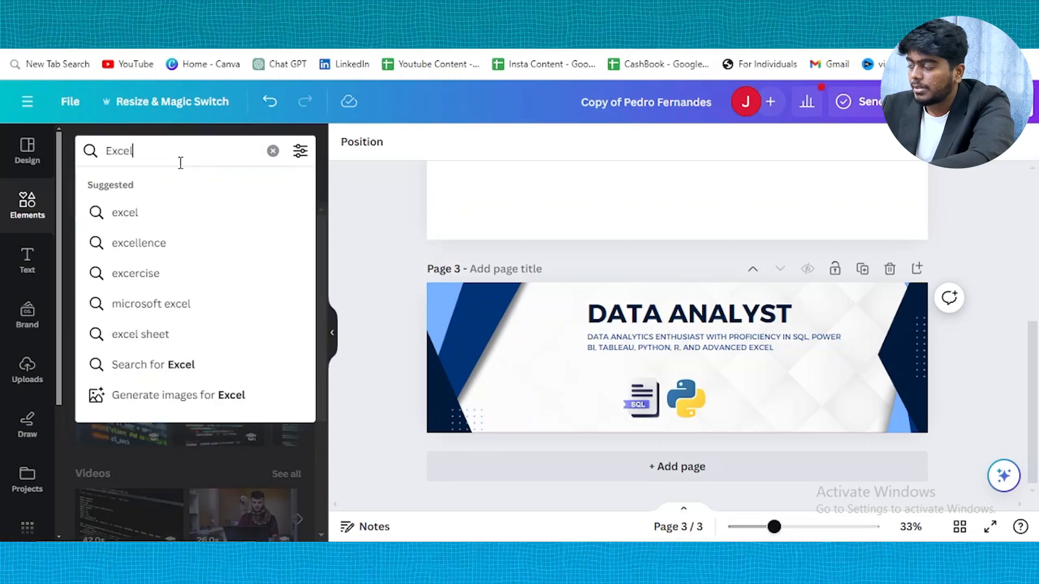
key(Return)
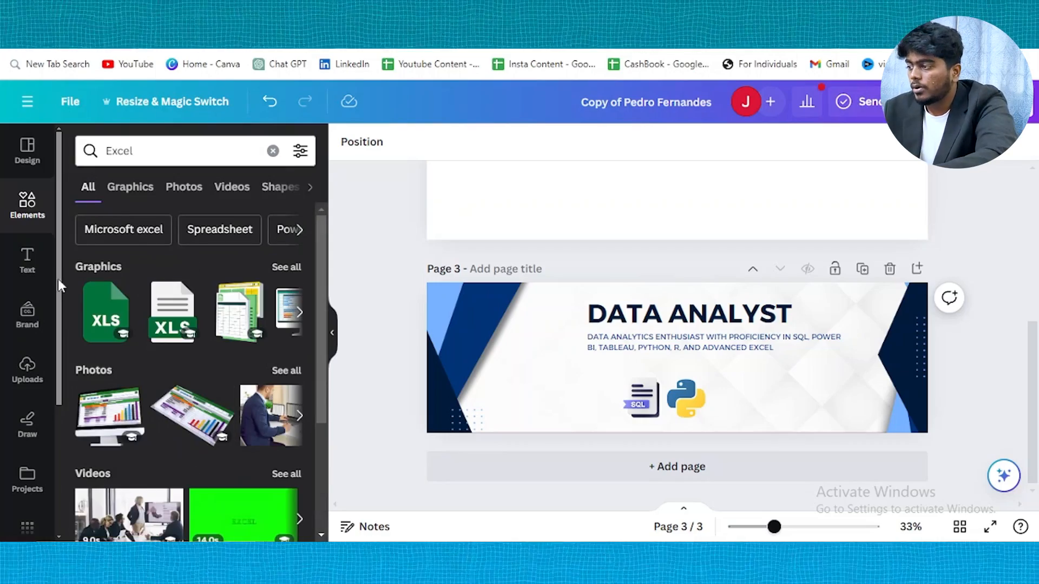
scroll(239, 312, right, 5)
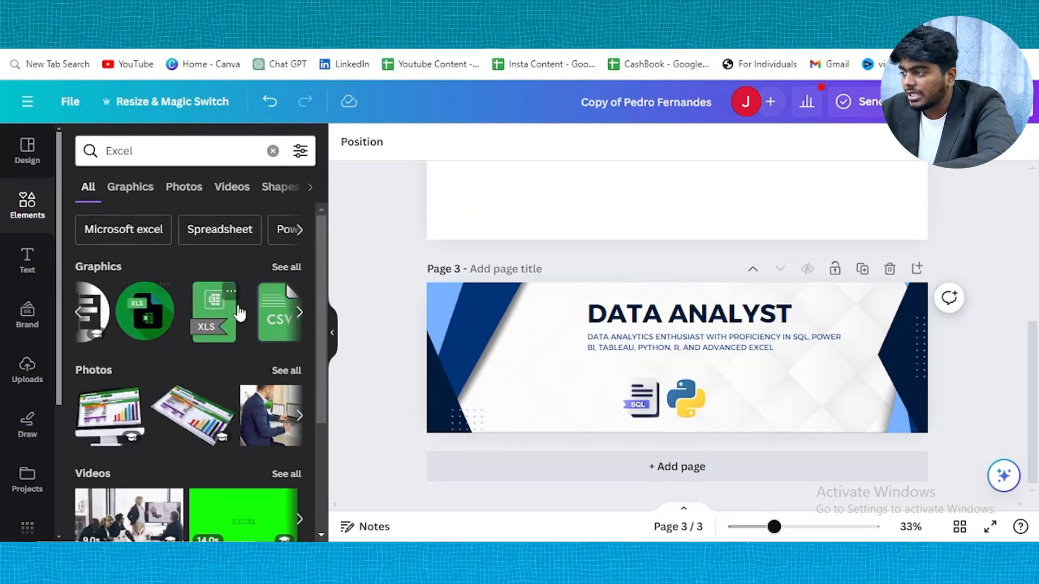
click(287, 266)
scroll(253, 378, down, 5)
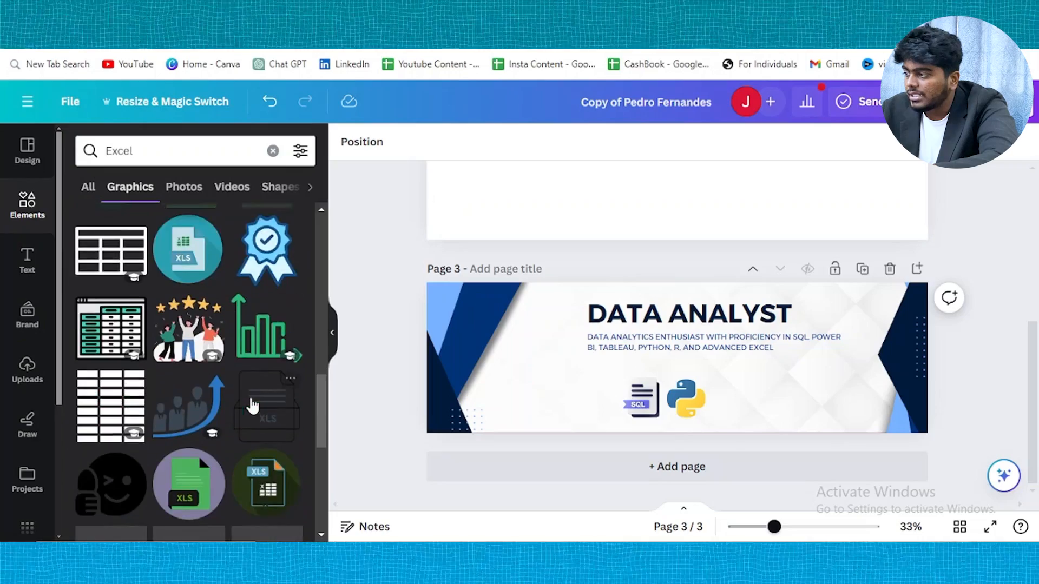
scroll(252, 406, down, 1)
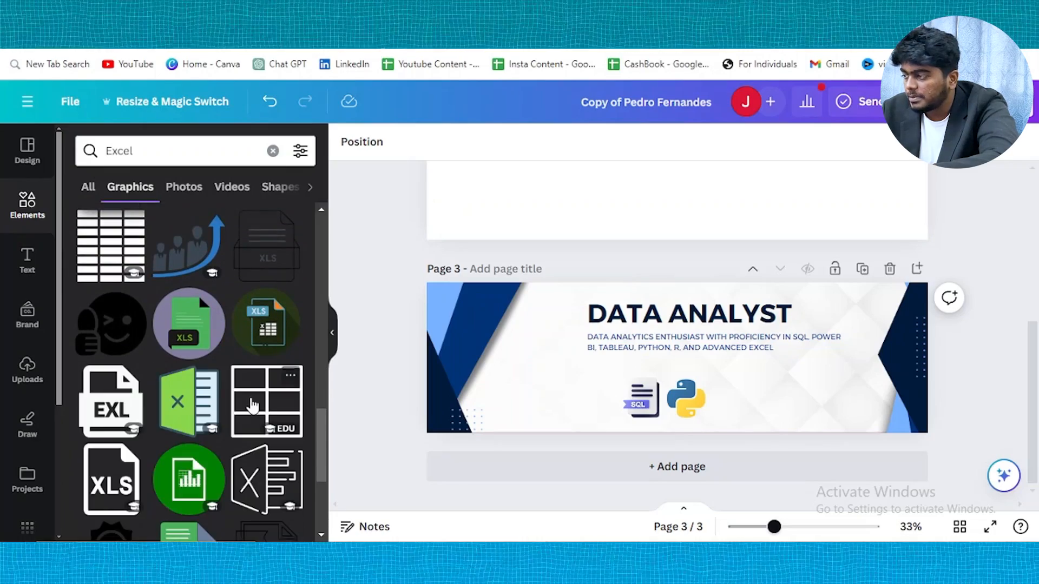
scroll(251, 405, down, 5)
click(112, 325)
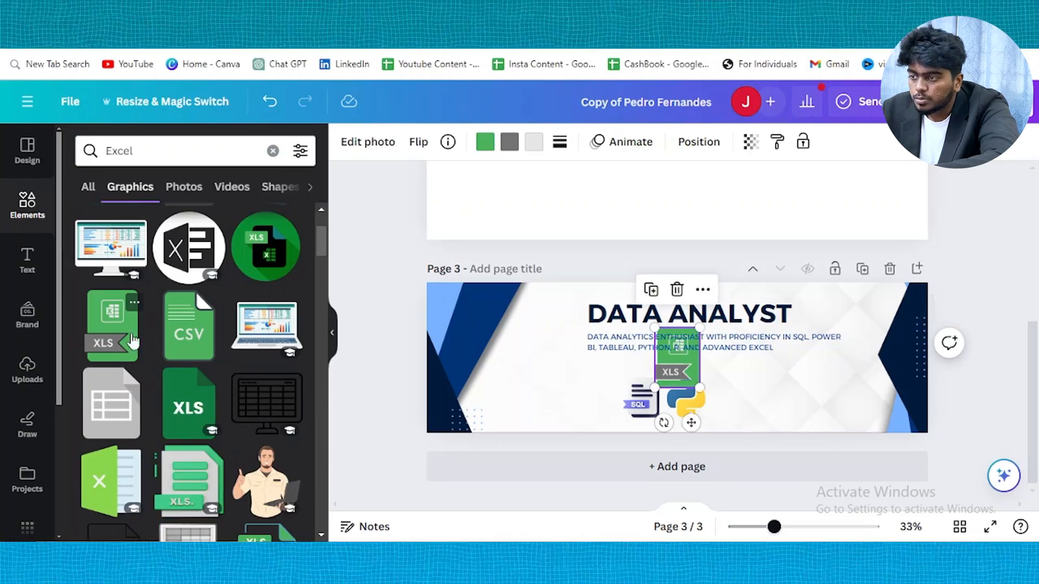
drag(683, 363, 744, 394)
drag(760, 357, 744, 382)
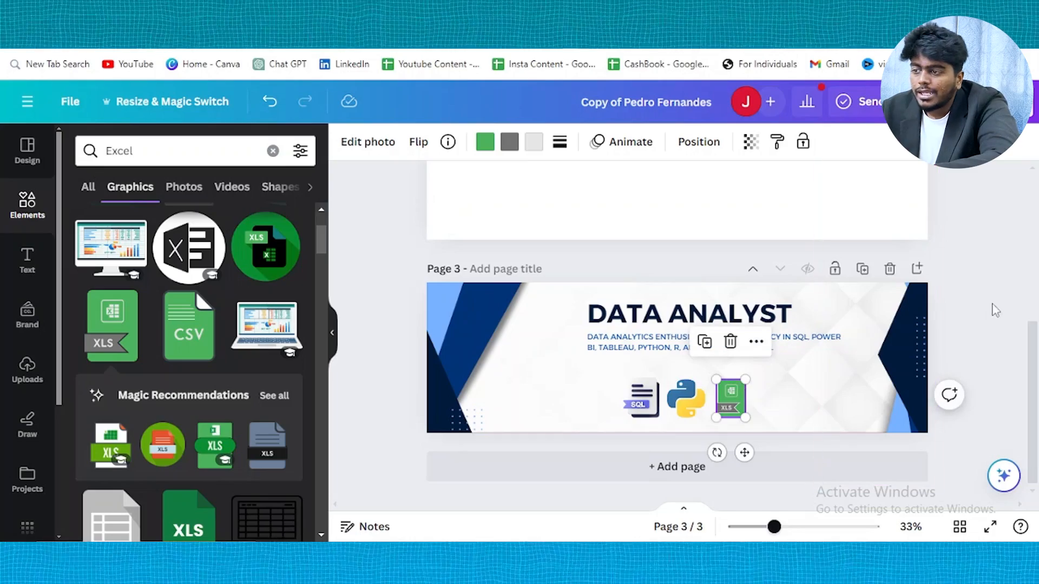
click(1001, 311)
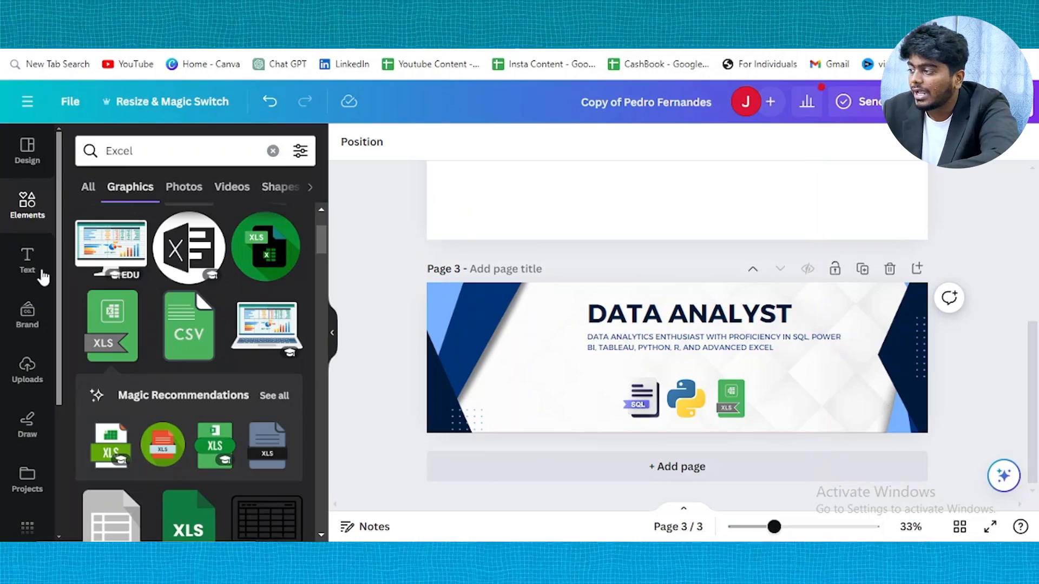
Add a subheading text box with the contact email address at the banner's lower right
click(26, 275)
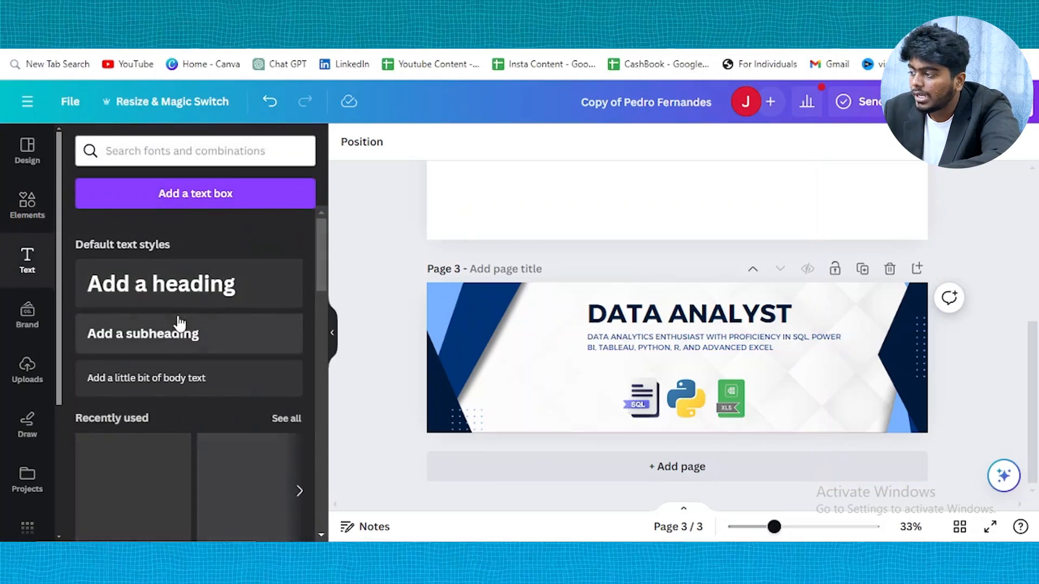
click(148, 342)
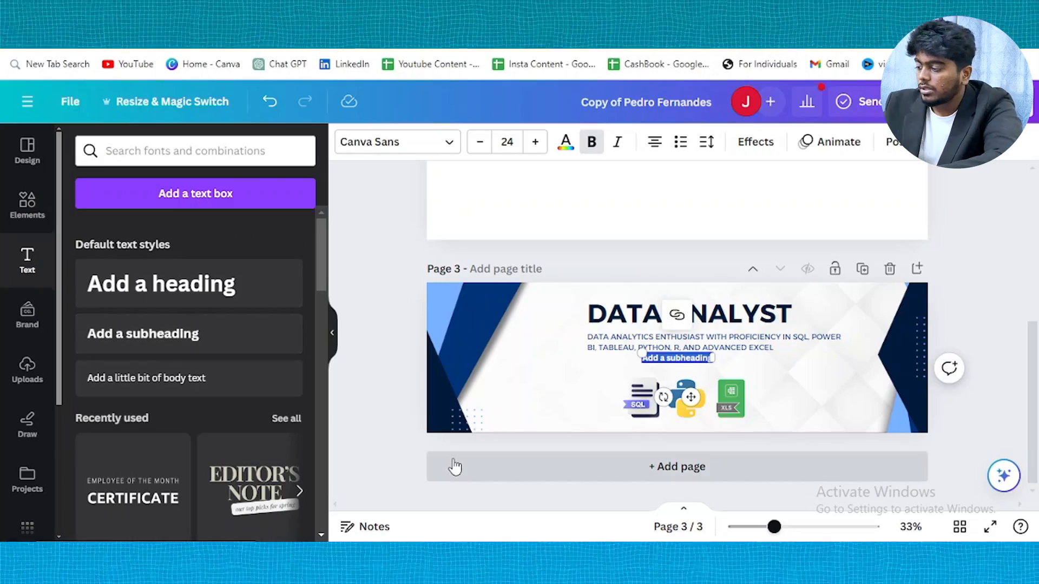
key(BackSpace)
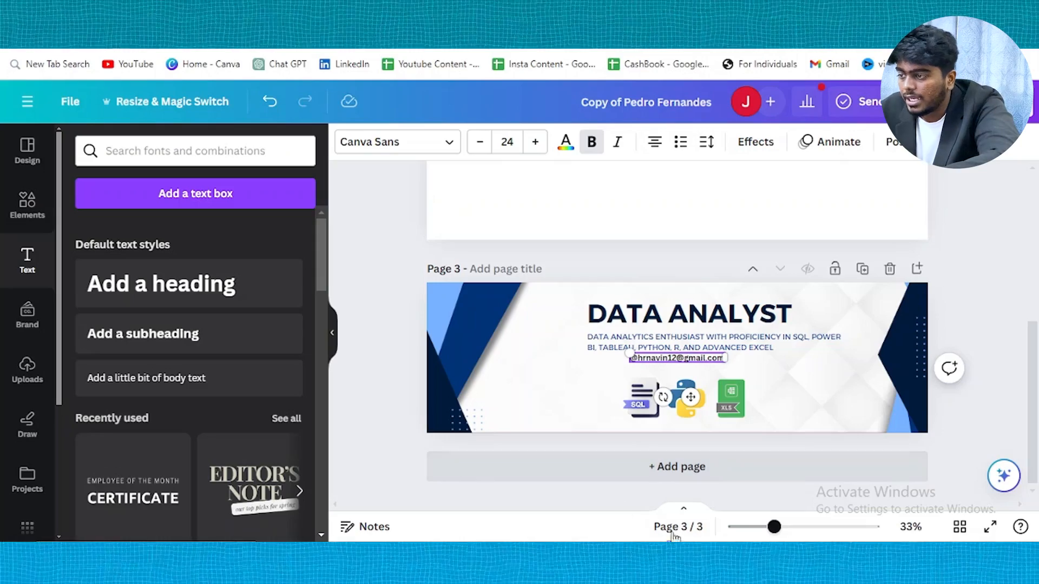
drag(699, 397, 835, 451)
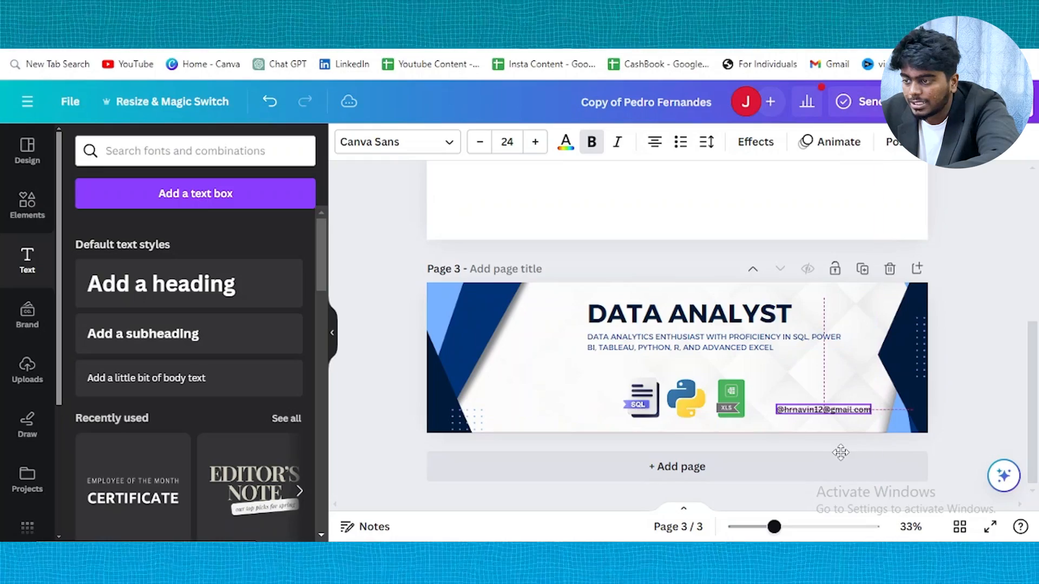
click(998, 301)
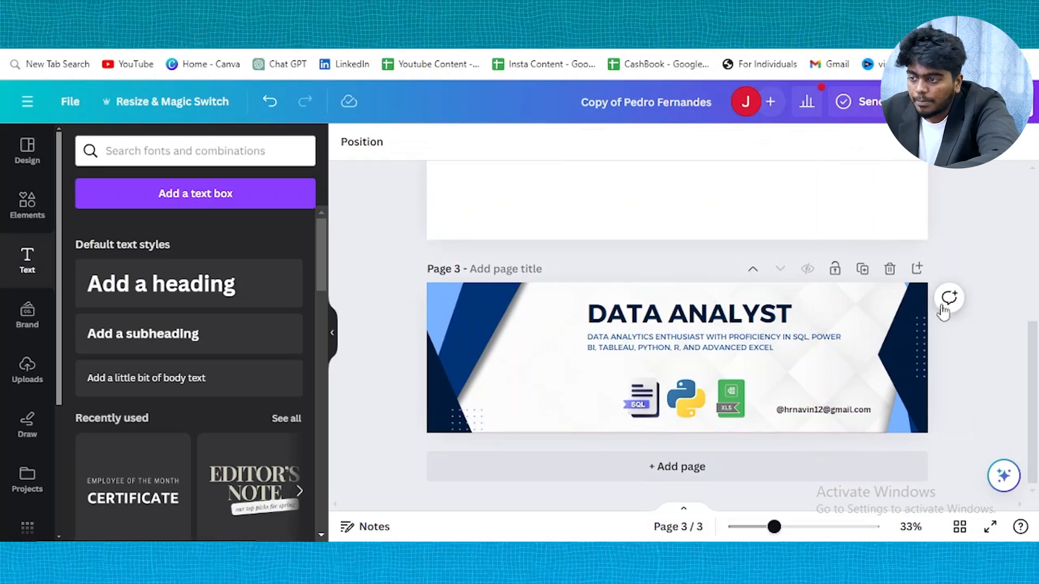
Enlarge the email to size 32, prefix it with 'Contact', raise it beside the icons, nudge SQL left
click(795, 413)
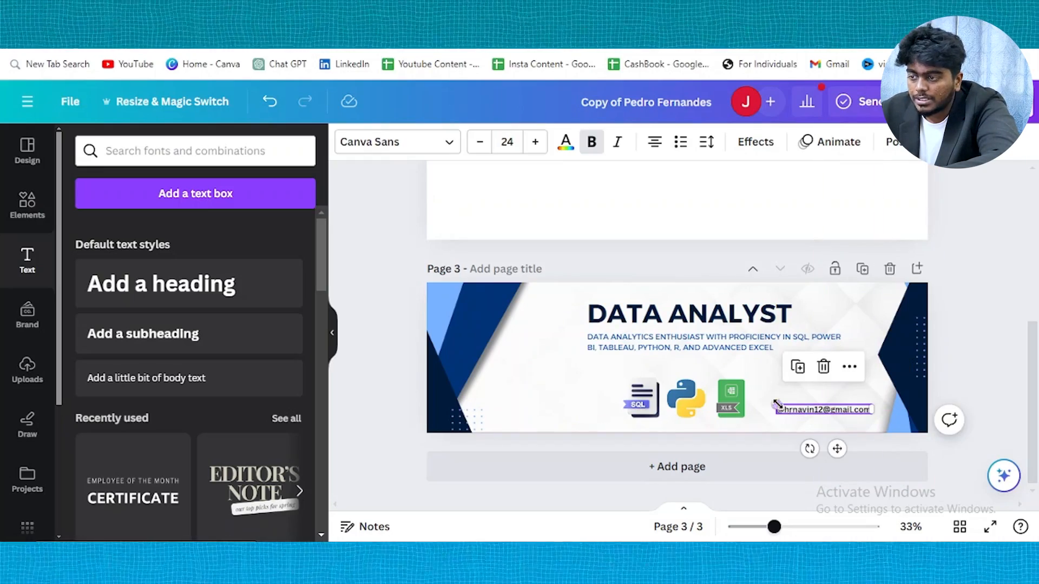
drag(774, 405, 760, 399)
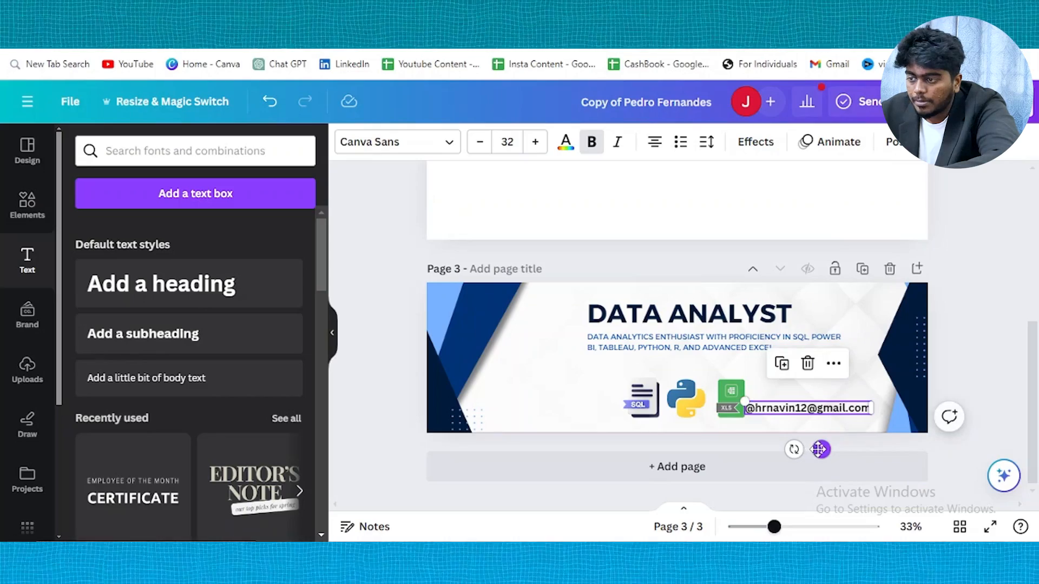
double_click(813, 411)
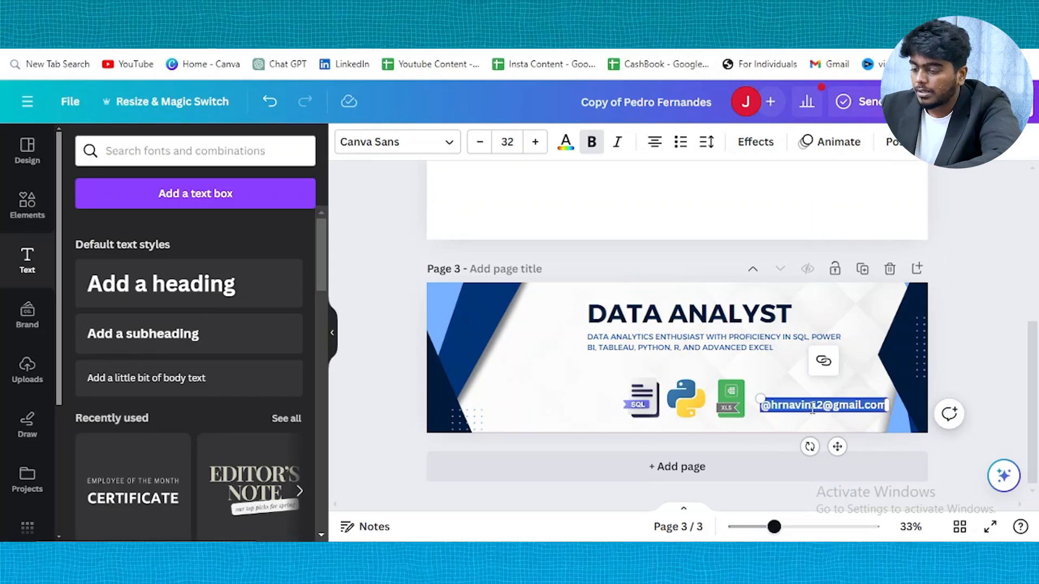
key(Home)
text(Contact)
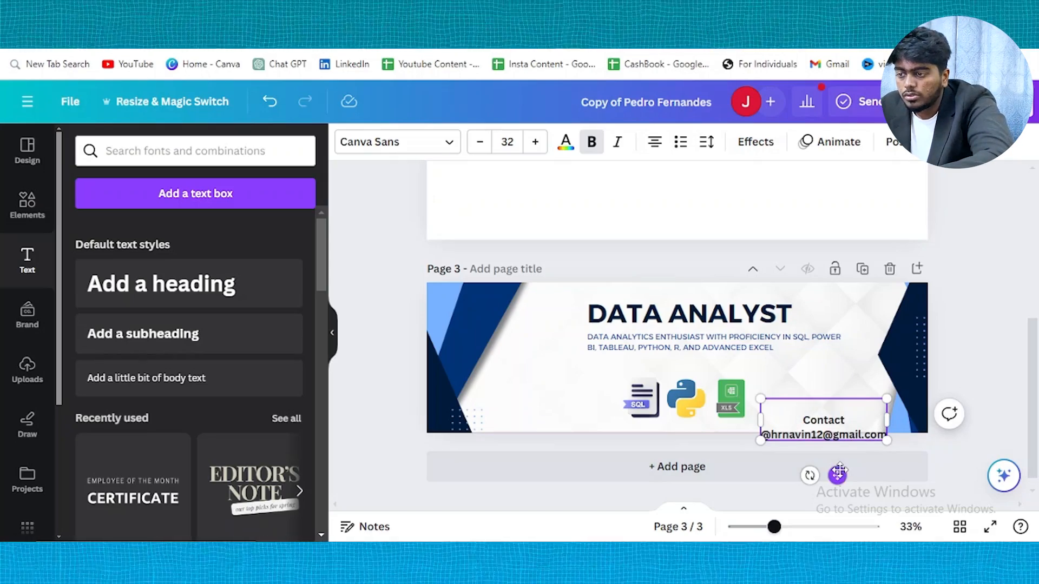
drag(839, 472, 835, 450)
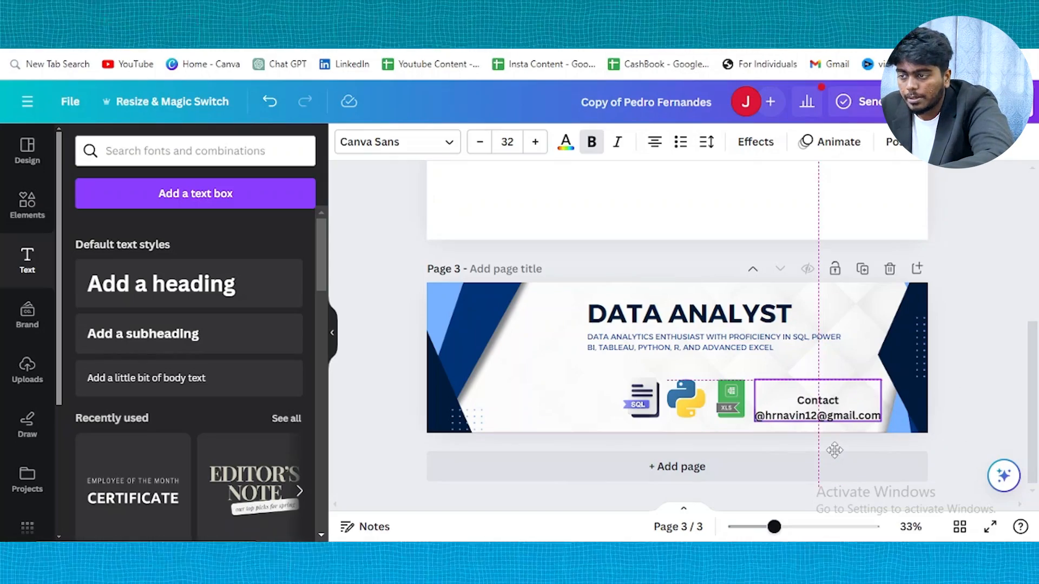
click(963, 352)
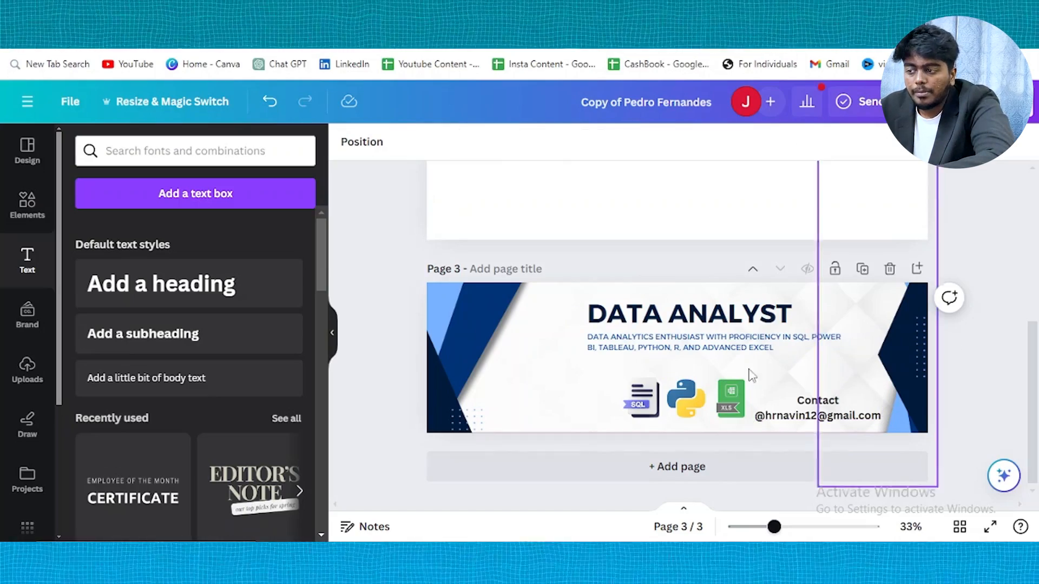
drag(651, 401, 637, 402)
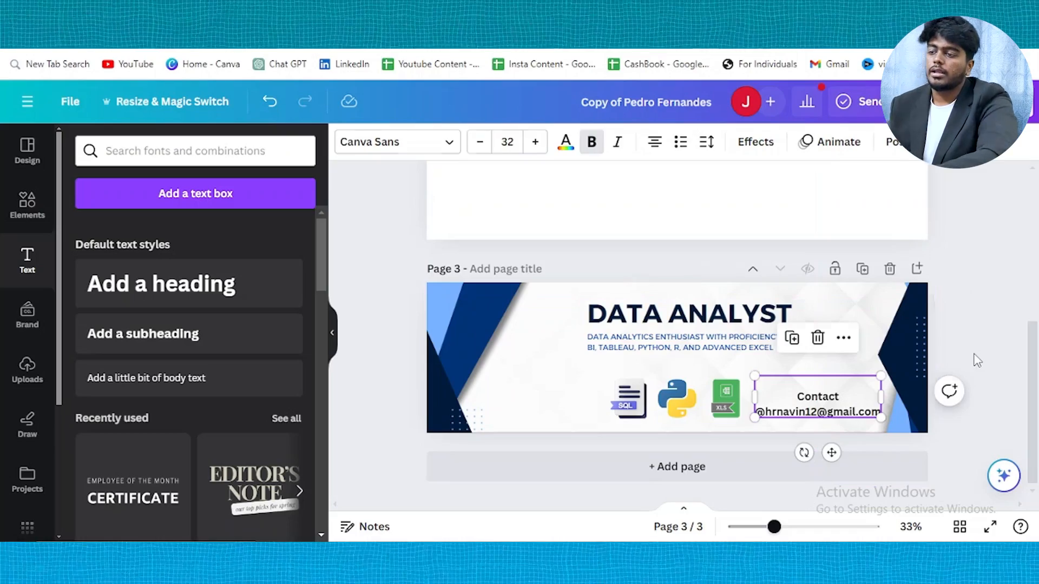
click(976, 360)
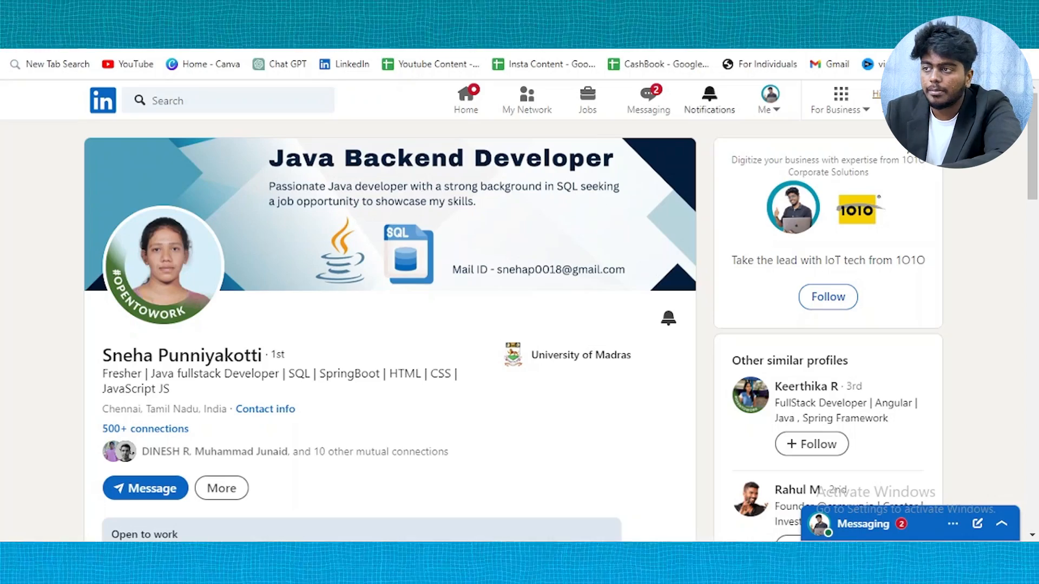
View the account's own LinkedIn profile and photo, then open the Messaging conversations list
click(728, 10)
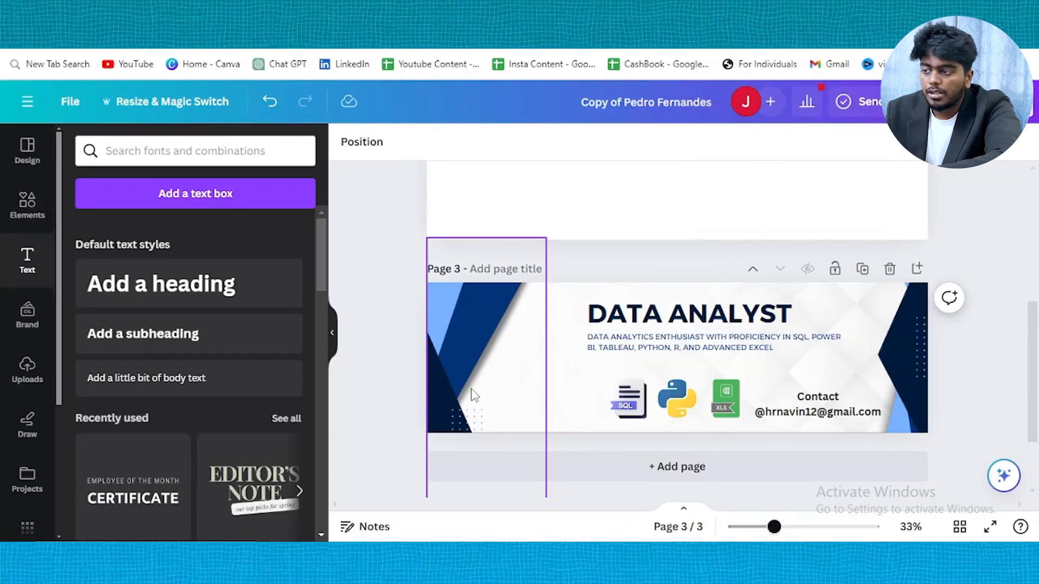
click(487, 11)
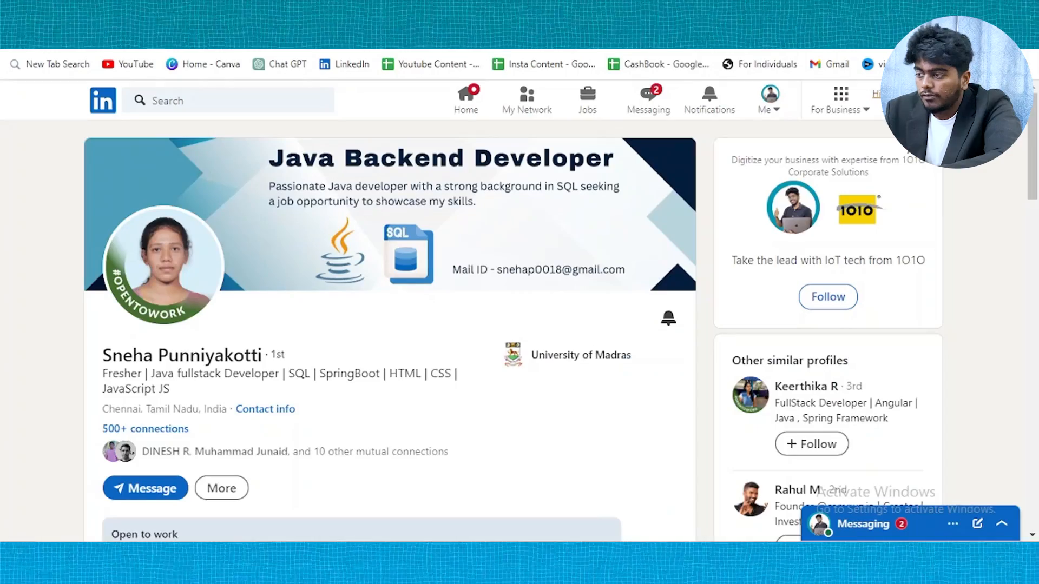
click(374, 12)
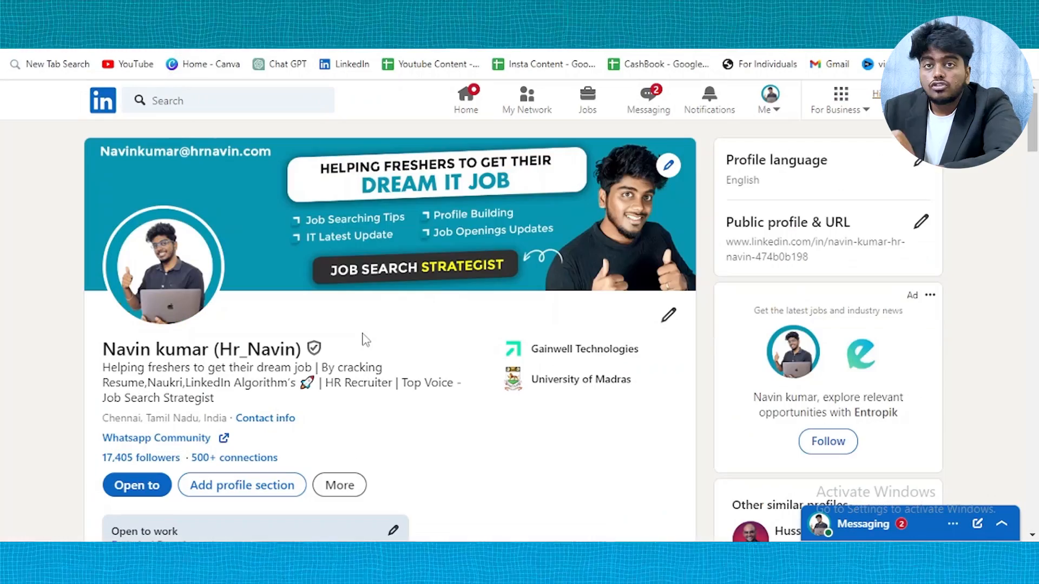
click(173, 273)
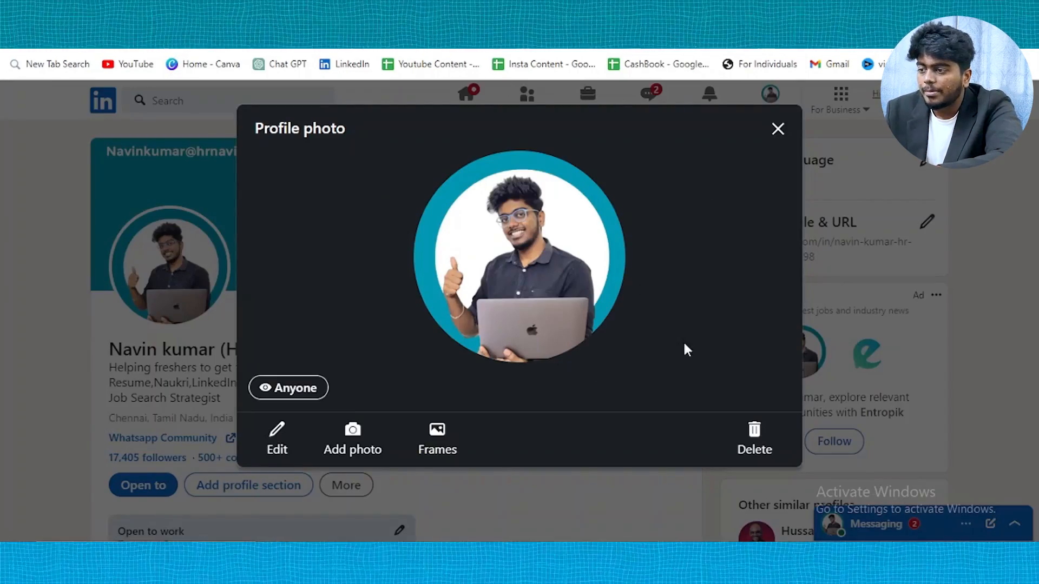
click(779, 130)
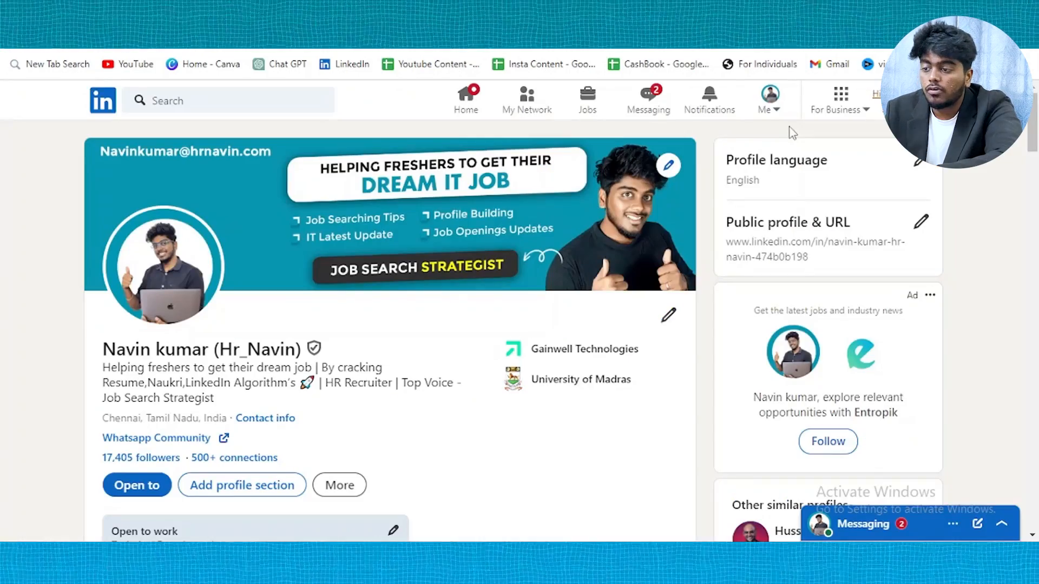
click(923, 524)
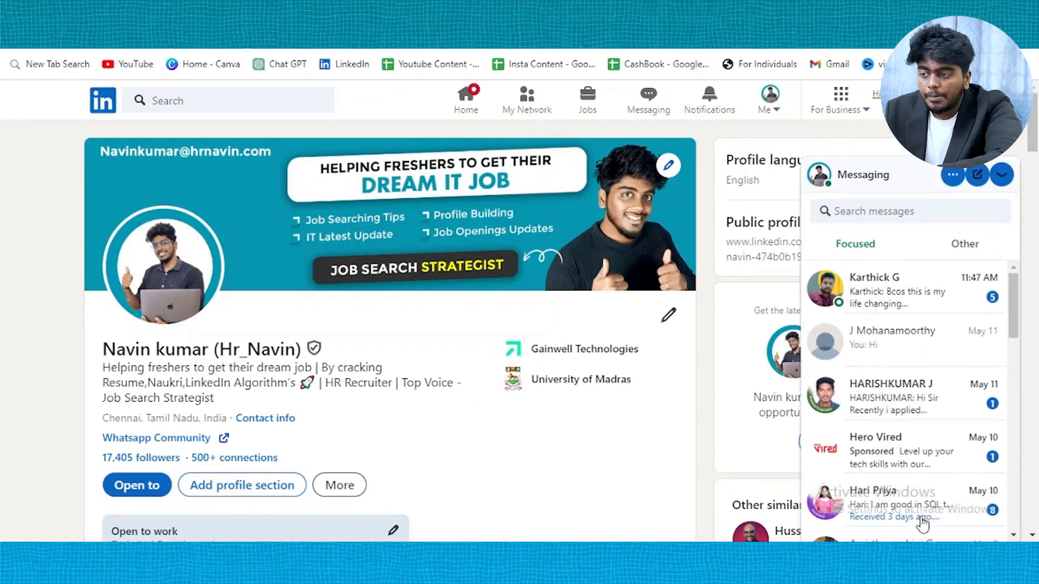
scroll(877, 389, down, 5)
scroll(877, 390, up, 2)
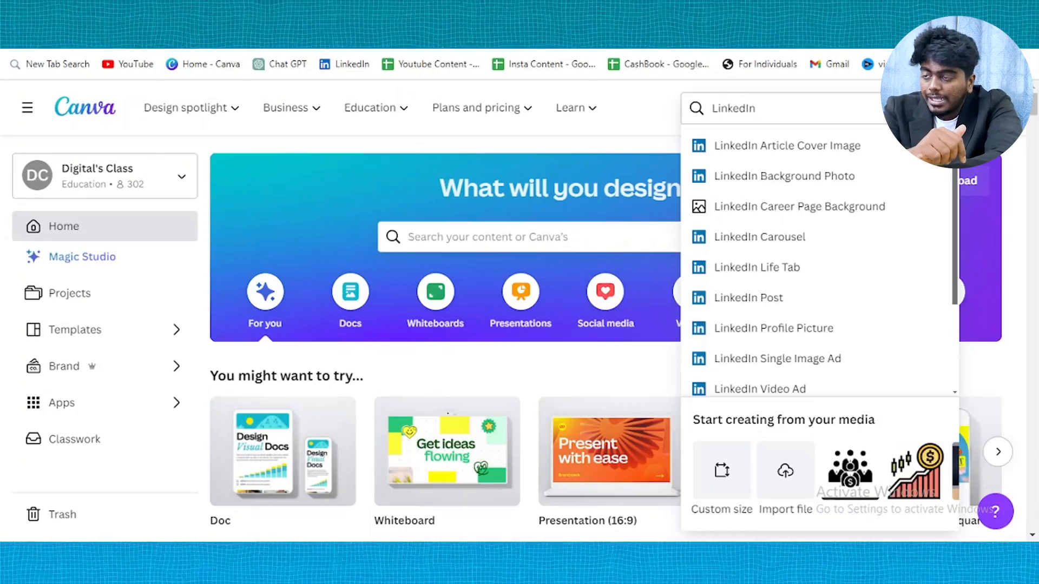
Start a new LinkedIn Profile Picture design from the design search
click(850, 111)
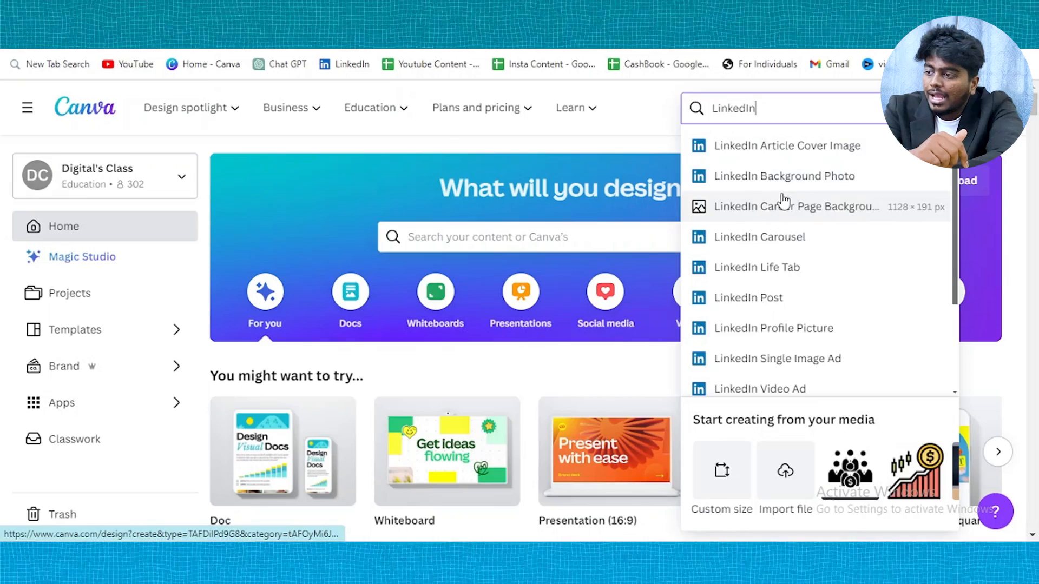
click(811, 329)
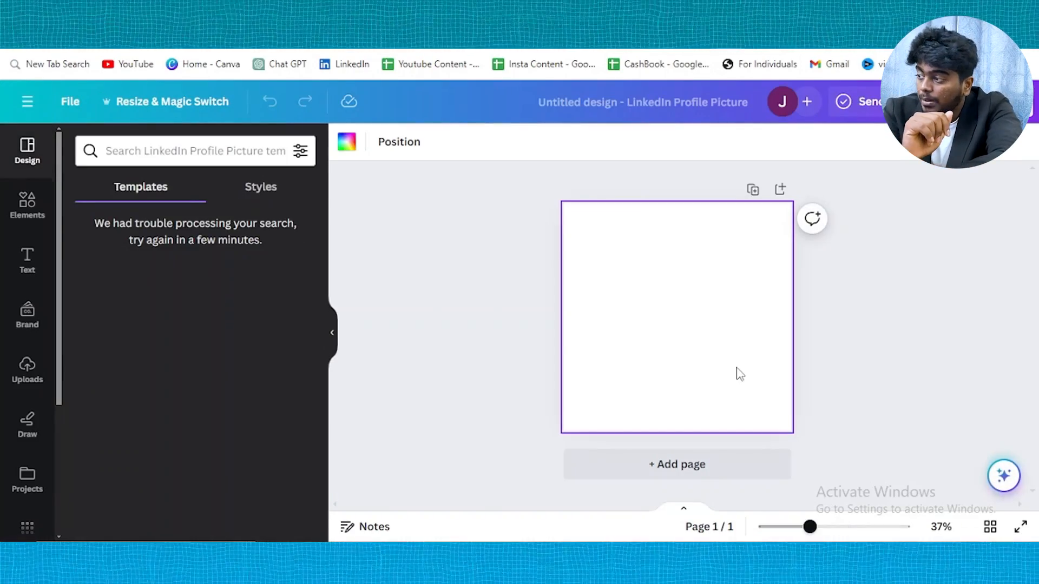
click(385, 389)
scroll(215, 406, down, 4)
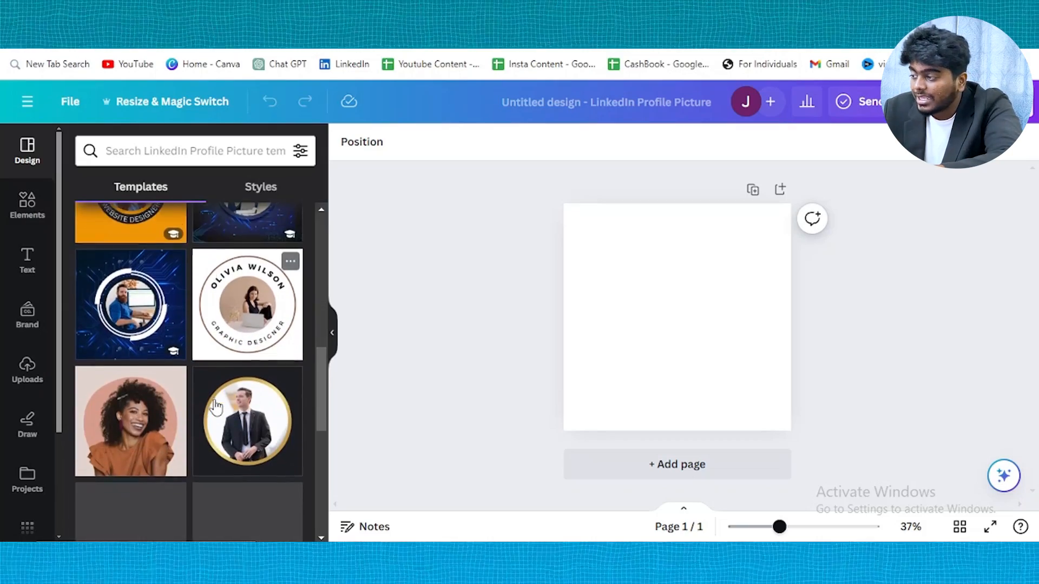
Try the glasses and blue circuit-board templates, settling on Black and Gold Simple Business Man
click(248, 323)
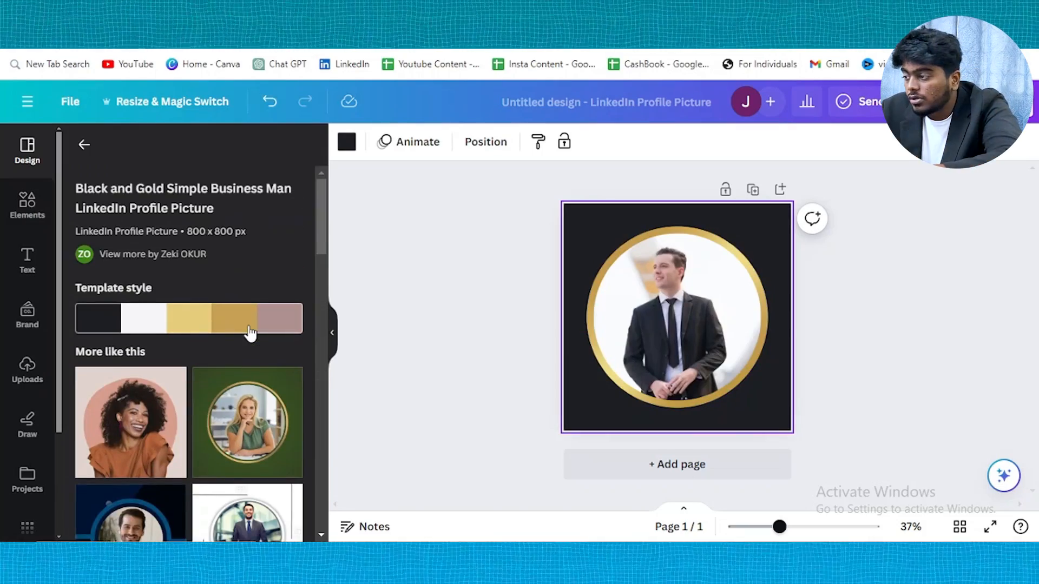
scroll(250, 333, down, 4)
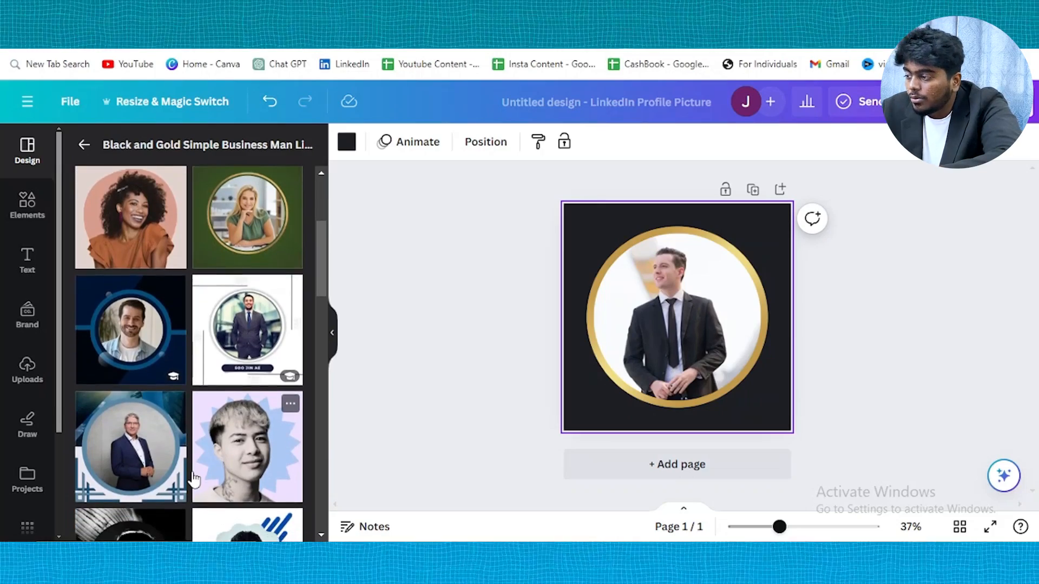
scroll(195, 476, down, 4)
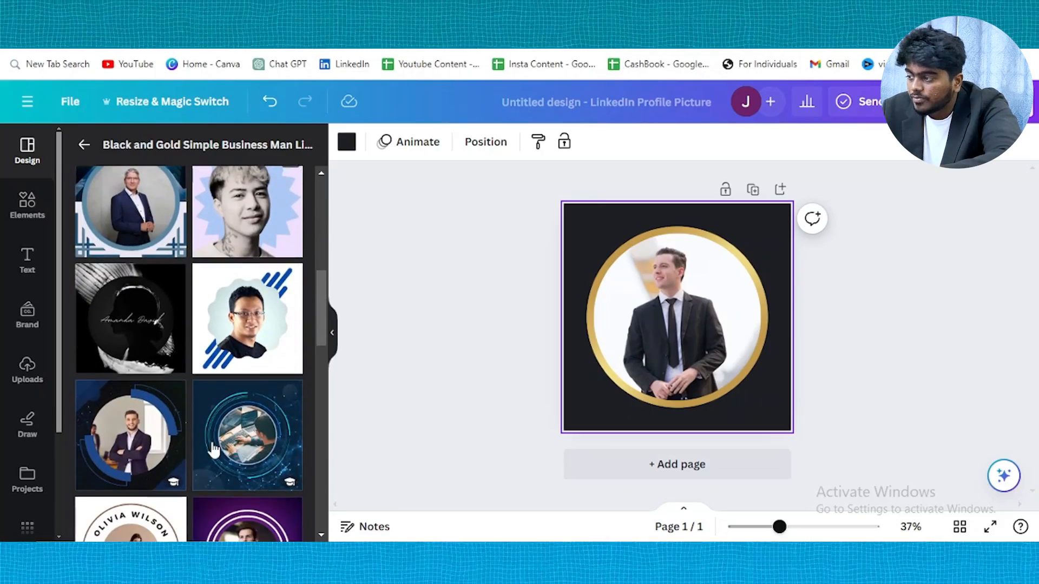
click(259, 336)
scroll(216, 390, down, 5)
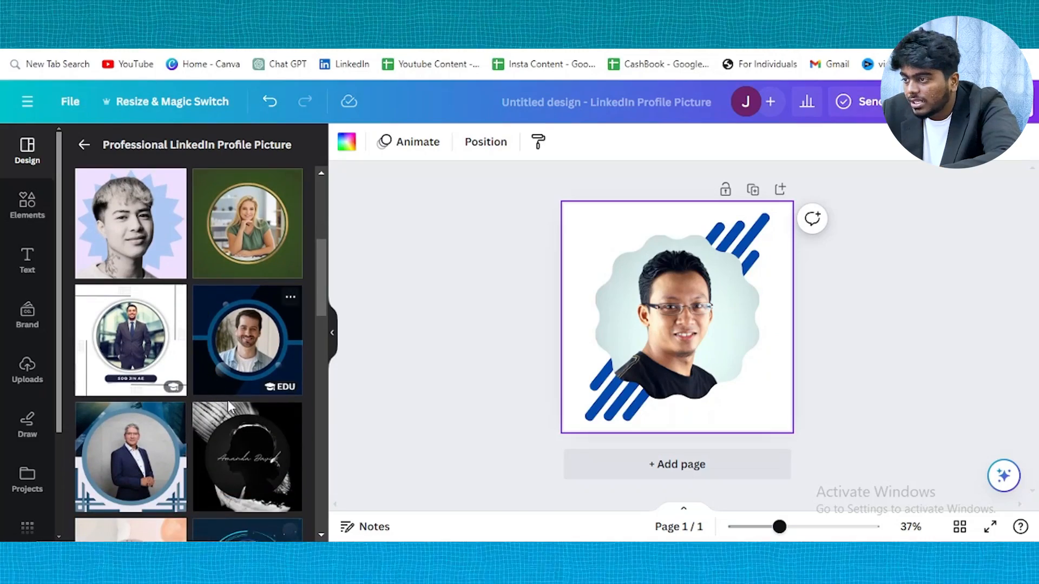
scroll(207, 413, down, 5)
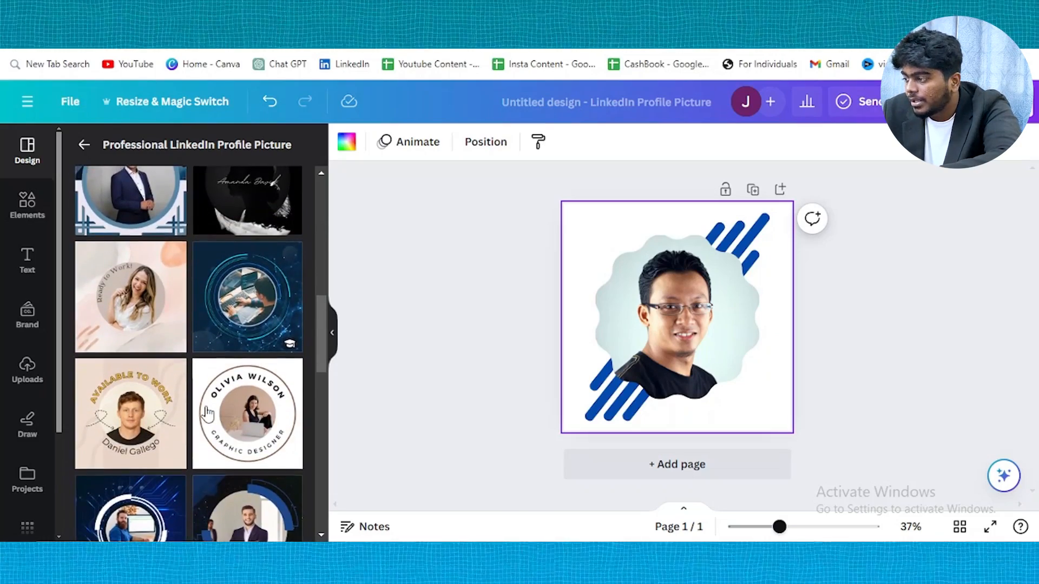
scroll(163, 427, down, 2)
click(117, 436)
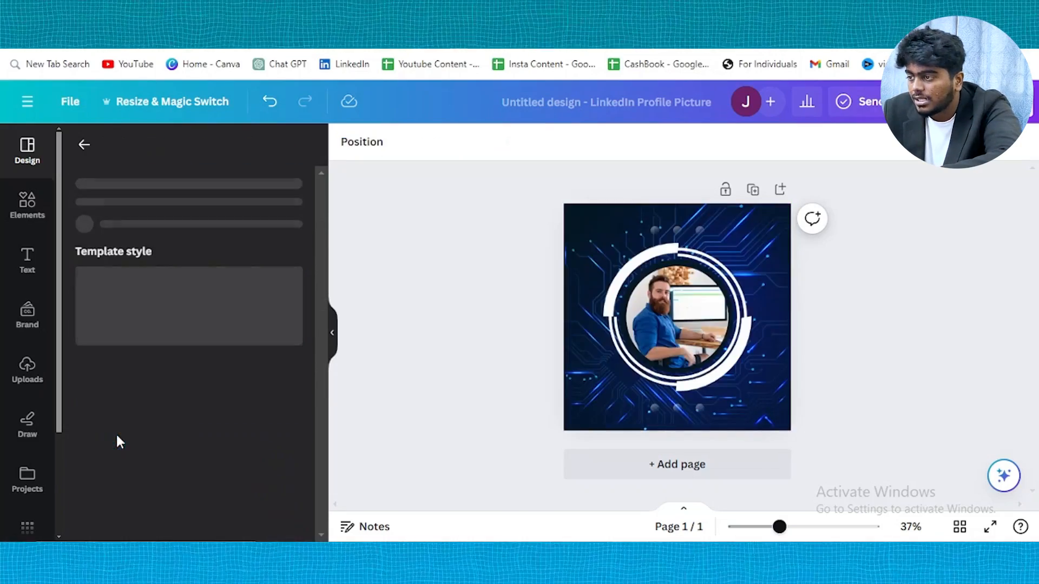
click(118, 443)
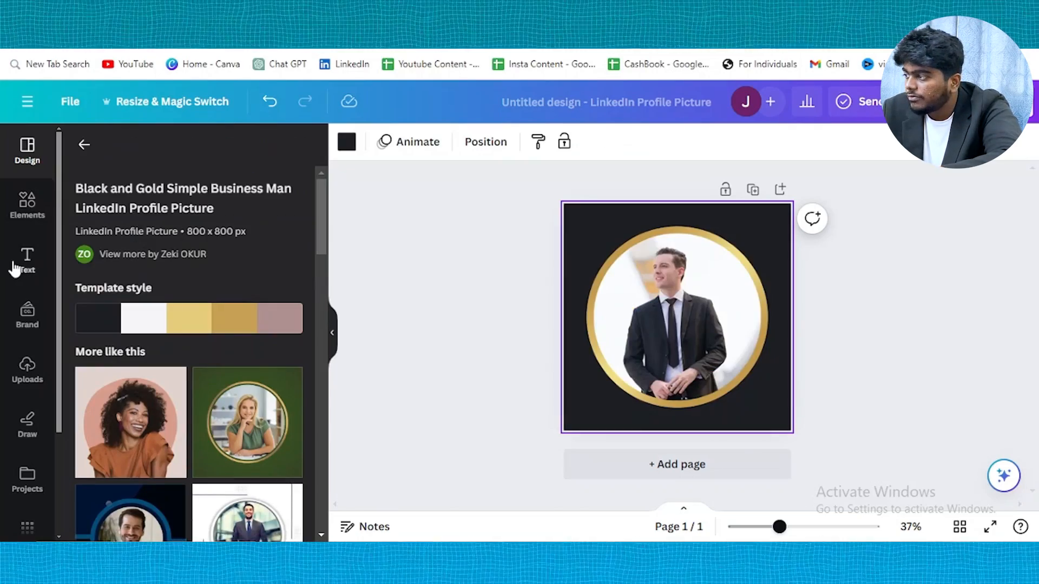
Drop the uploaded desk photo into the gold circle frame and crop it closer around the man
click(27, 371)
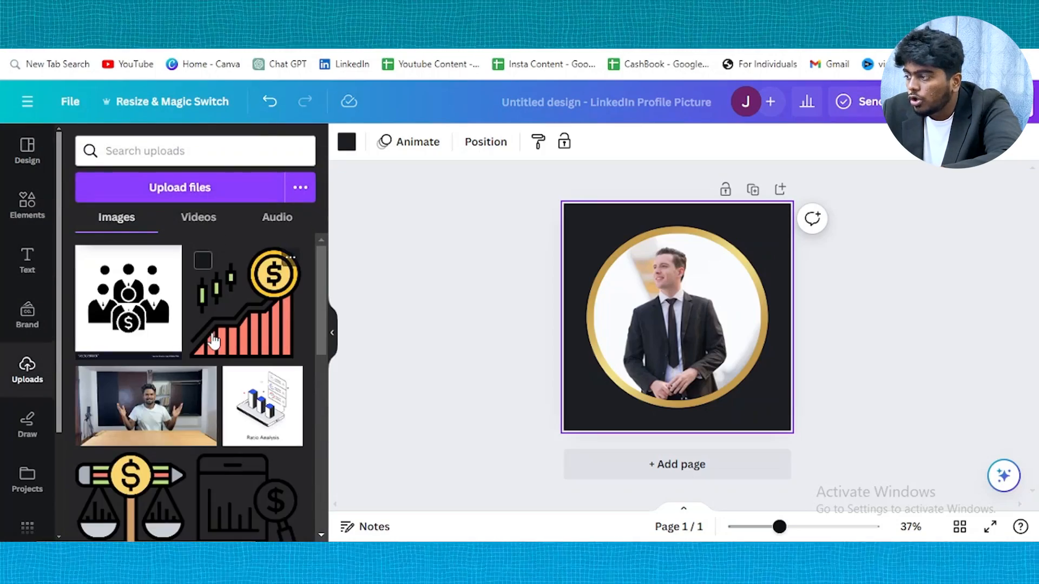
scroll(213, 338, down, 3)
scroll(213, 340, down, 5)
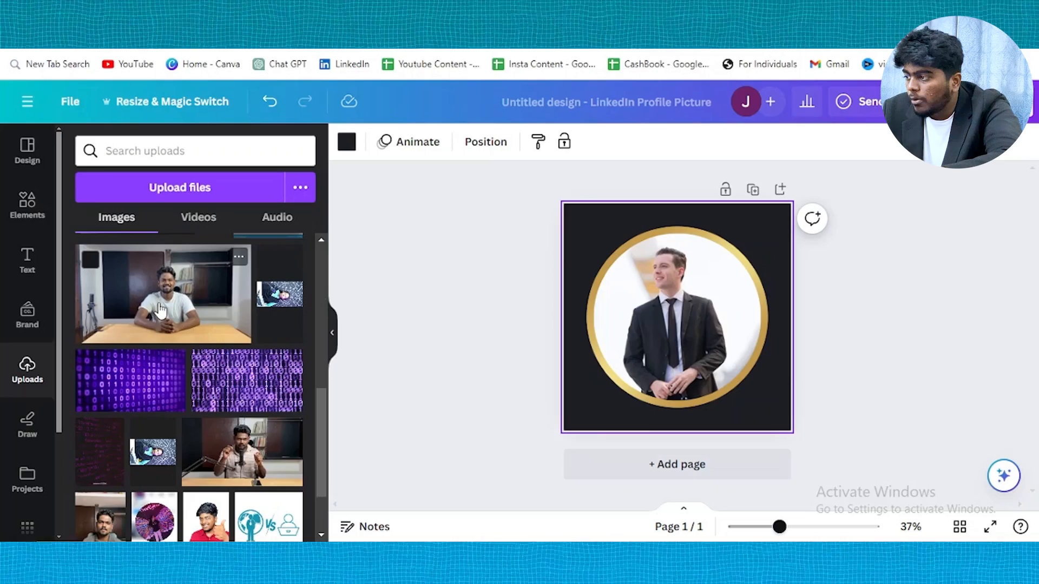
drag(161, 310, 670, 295)
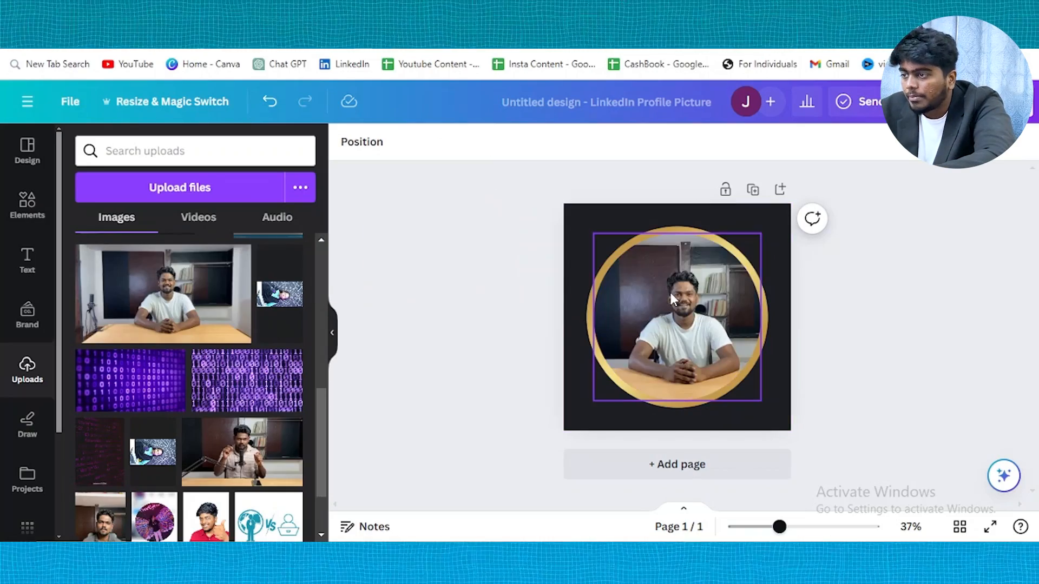
click(731, 344)
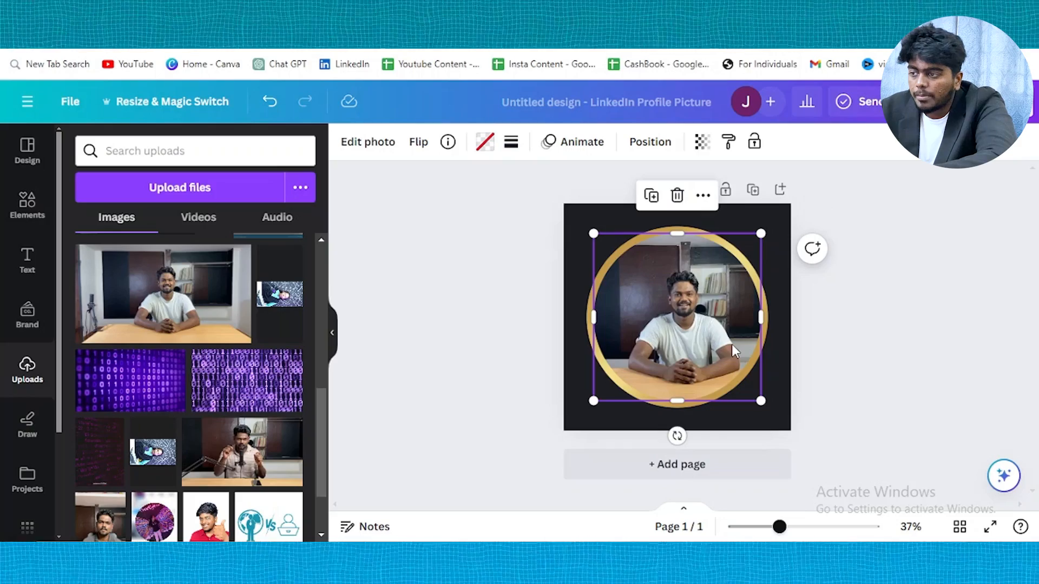
click(361, 142)
drag(519, 408, 439, 453)
drag(572, 391, 611, 343)
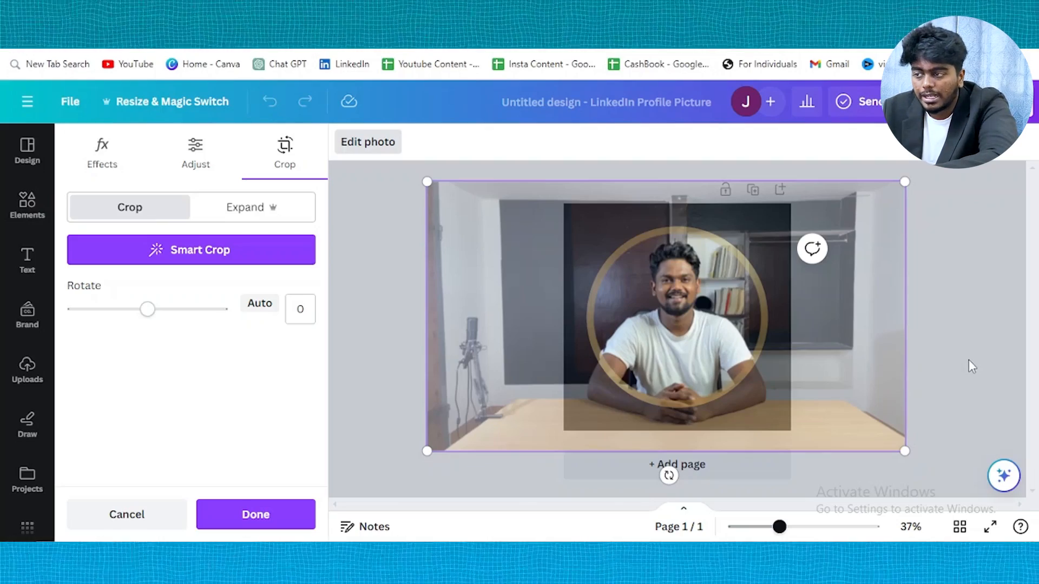
key(Return)
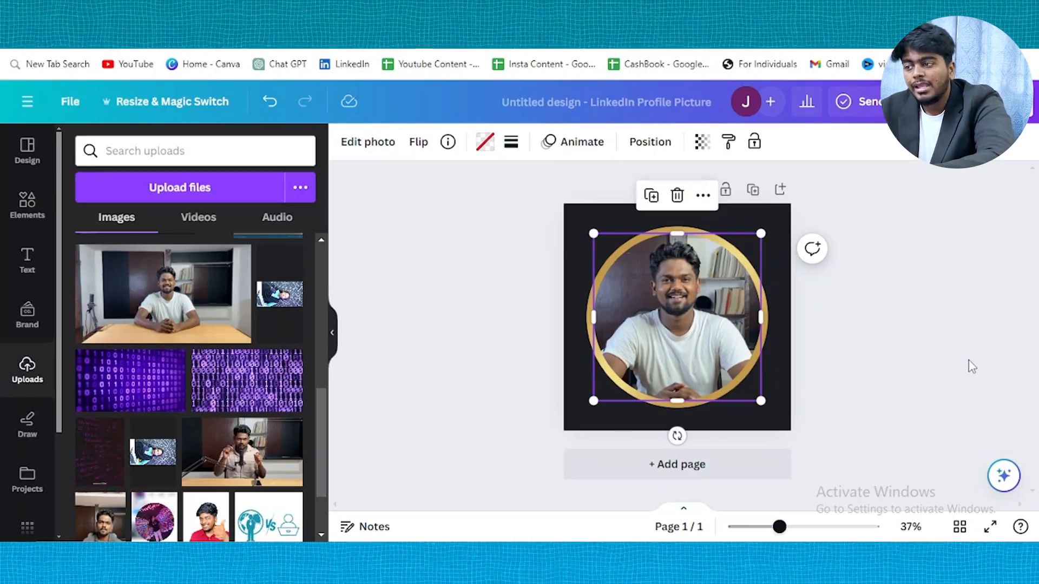
click(972, 367)
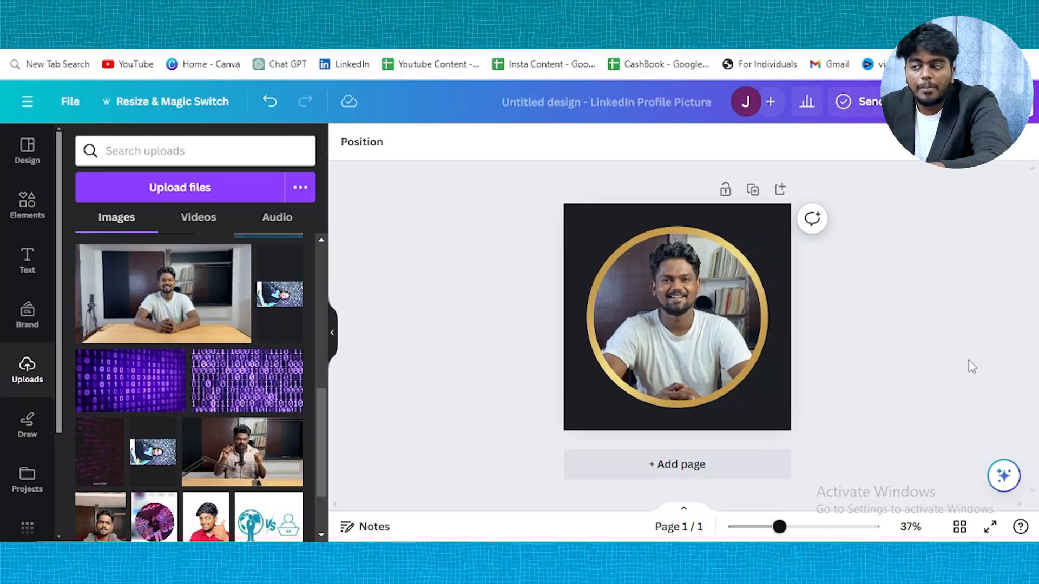